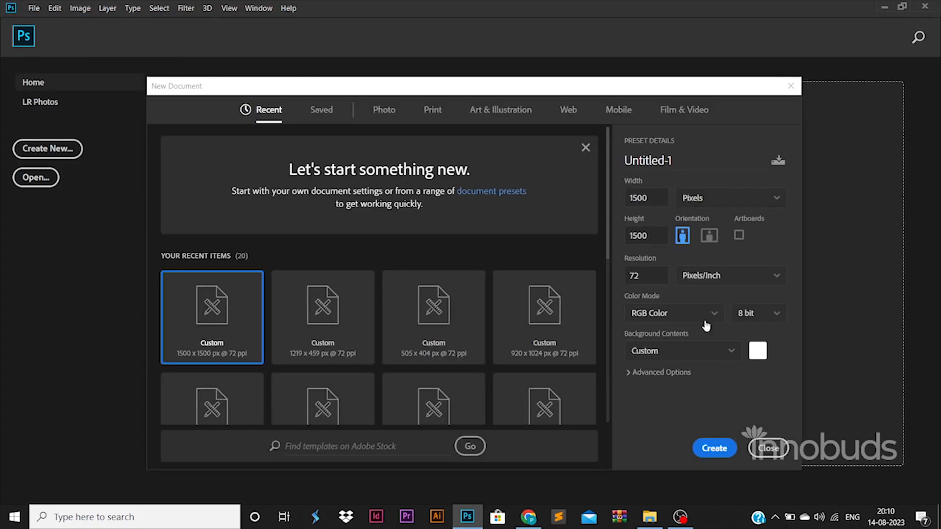
Create the 1500x1500 square document and unlock its Background as Layer 0
{"action": "left_click", "coordinate": [713, 448]}
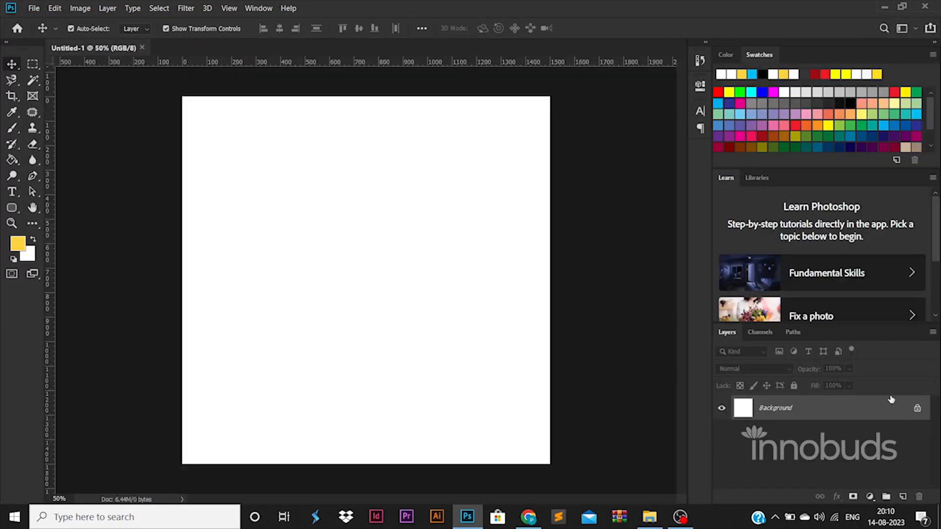
{"action": "left_click", "coordinate": [916, 408]}
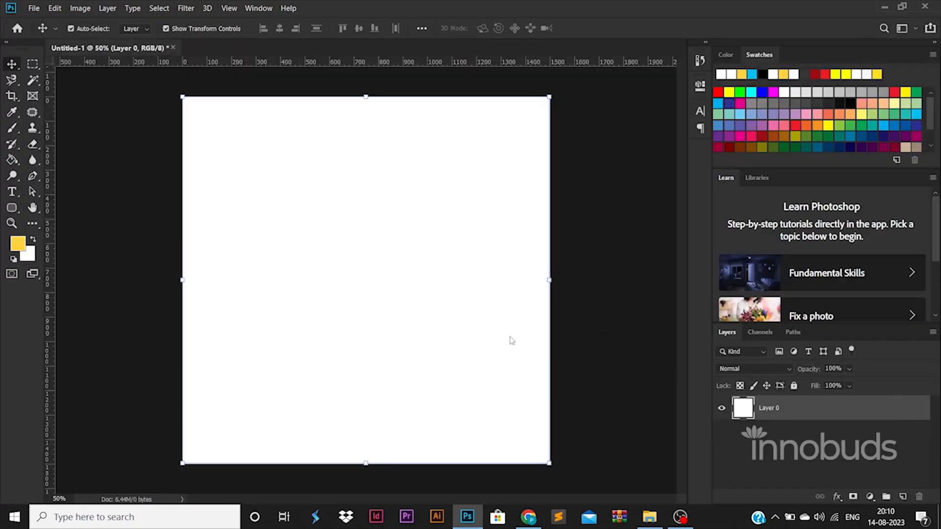
Add two vertical and two horizontal margin guides set just inside the canvas edges
{"action": "left_click_drag", "start_coordinate": [53, 371], "coordinate": [537, 314]}
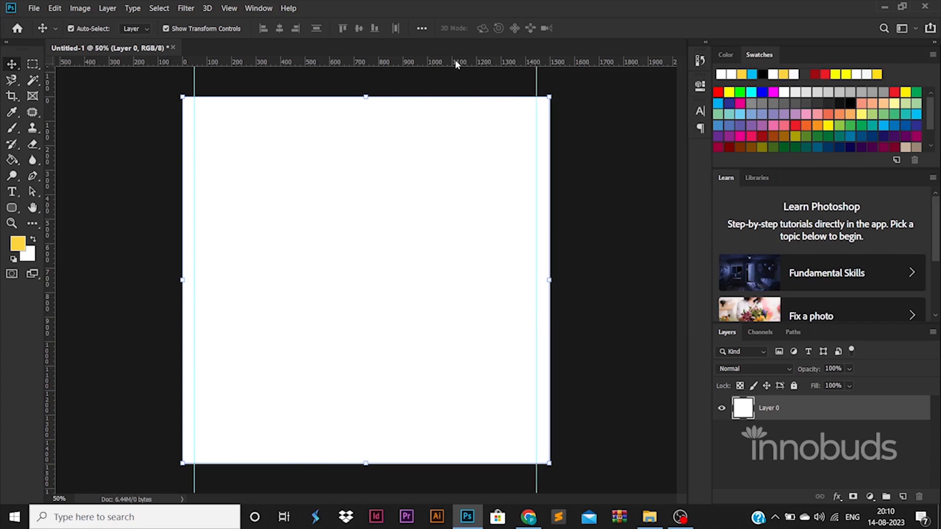
{"action": "left_click_drag", "start_coordinate": [456, 64], "coordinate": [500, 449]}
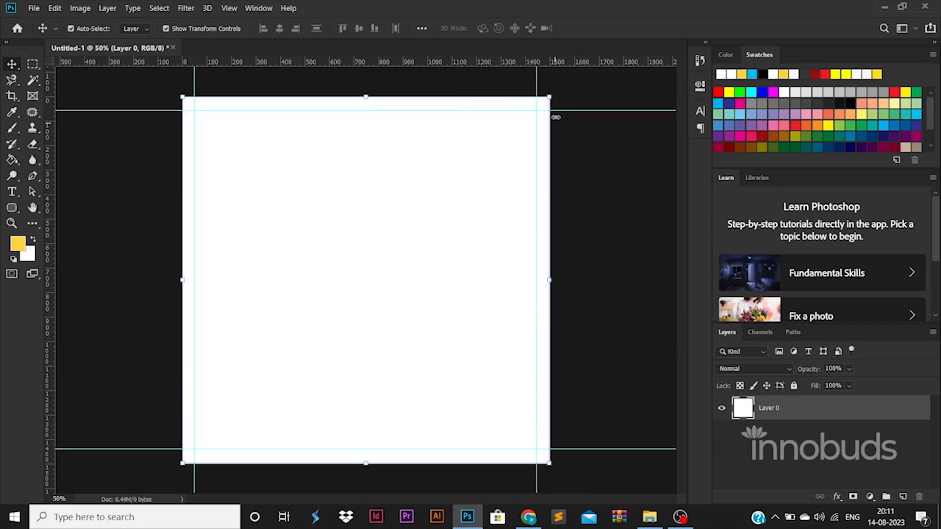
{"action": "left_click_drag", "start_coordinate": [537, 81], "coordinate": [538, 69]}
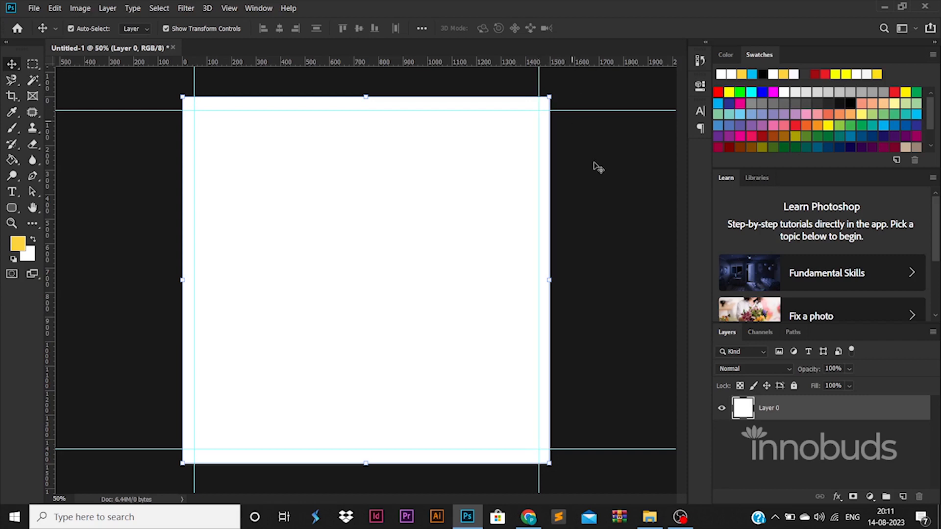
{"action": "left_click", "coordinate": [621, 244]}
{"action": "left_click", "coordinate": [847, 405]}
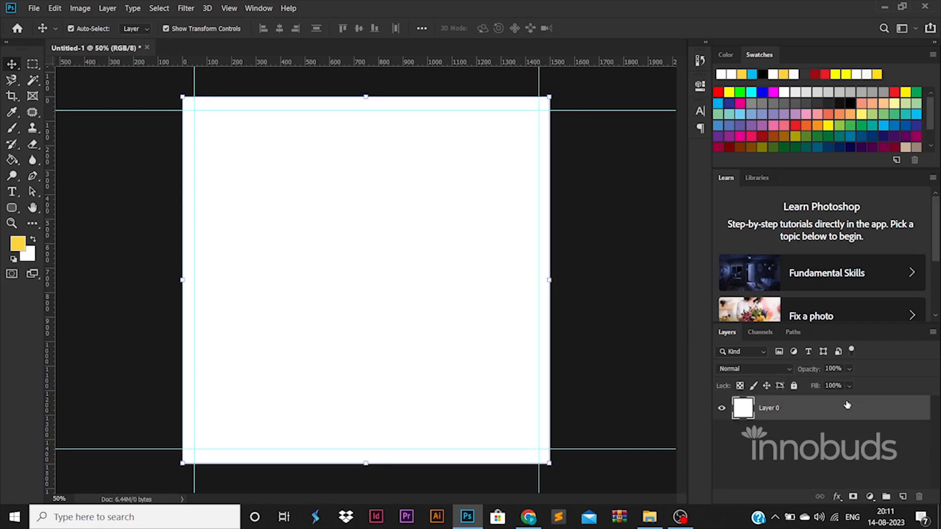
Add a Gradient Overlay to Layer 0 and set its left stop to white
{"action": "double_click", "coordinate": [848, 405]}
{"action": "left_click", "coordinate": [523, 373]}
{"action": "left_click", "coordinate": [512, 390]}
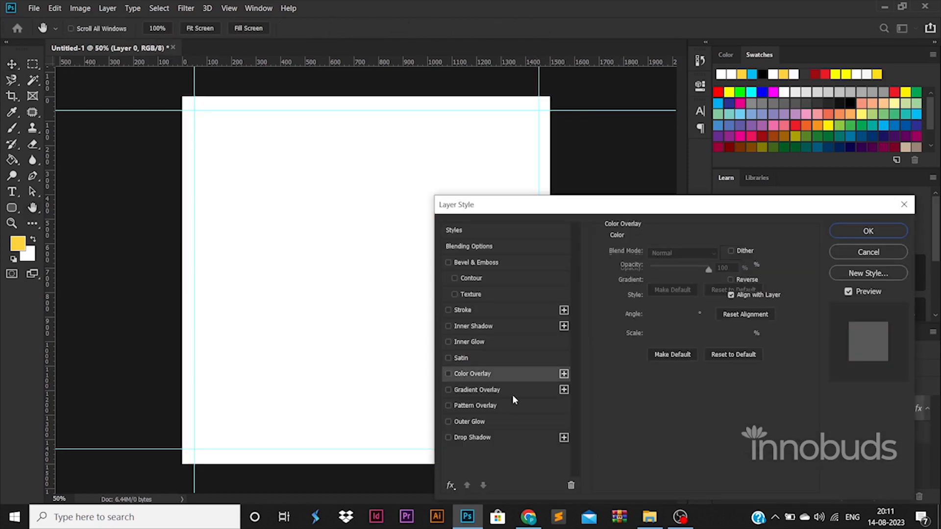
{"action": "left_click", "coordinate": [705, 286]}
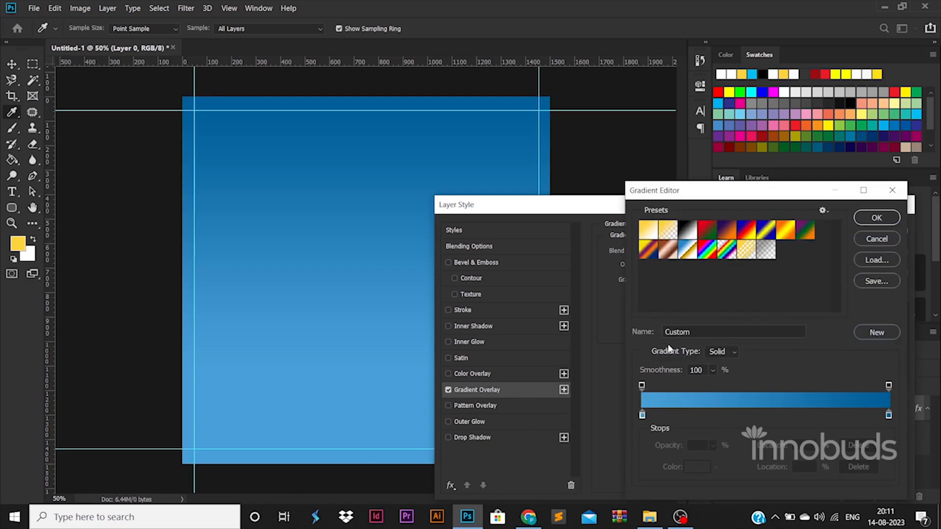
{"action": "double_click", "coordinate": [641, 416]}
{"action": "left_click", "coordinate": [606, 244]}
{"action": "left_click", "coordinate": [888, 239]}
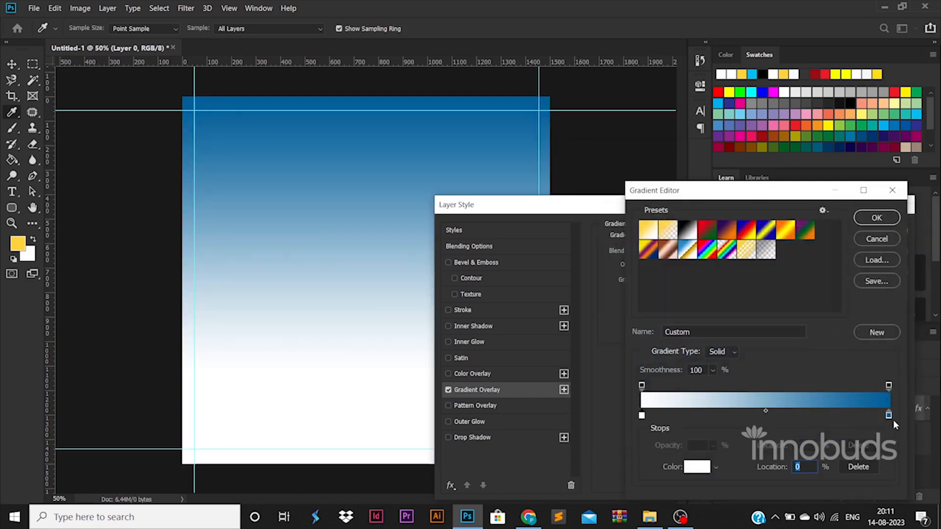
Set the right gradient stop to near-white f6f6f6 and apply the overlay
{"action": "double_click", "coordinate": [887, 415]}
{"action": "left_click", "coordinate": [607, 257]}
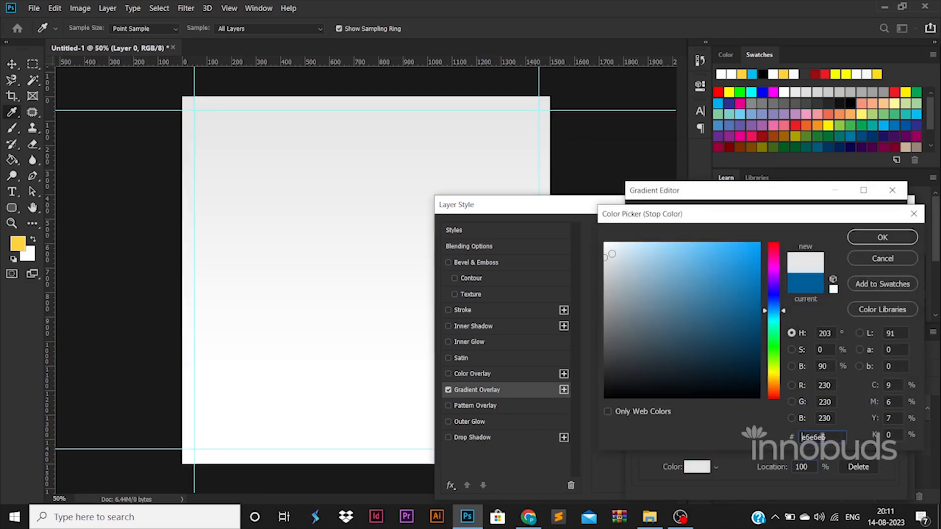
{"action": "left_click", "coordinate": [605, 247]}
{"action": "left_click", "coordinate": [882, 237]}
{"action": "left_click", "coordinate": [875, 212]}
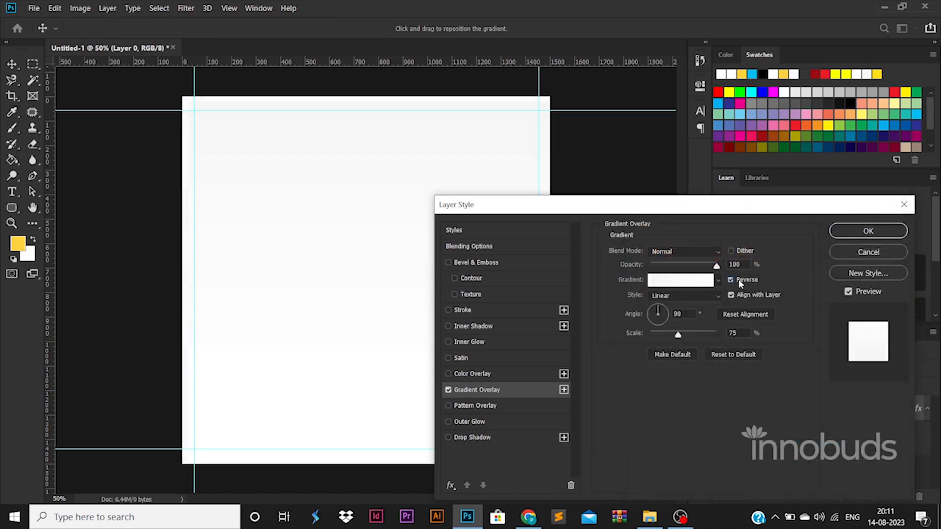
{"action": "left_click", "coordinate": [868, 231]}
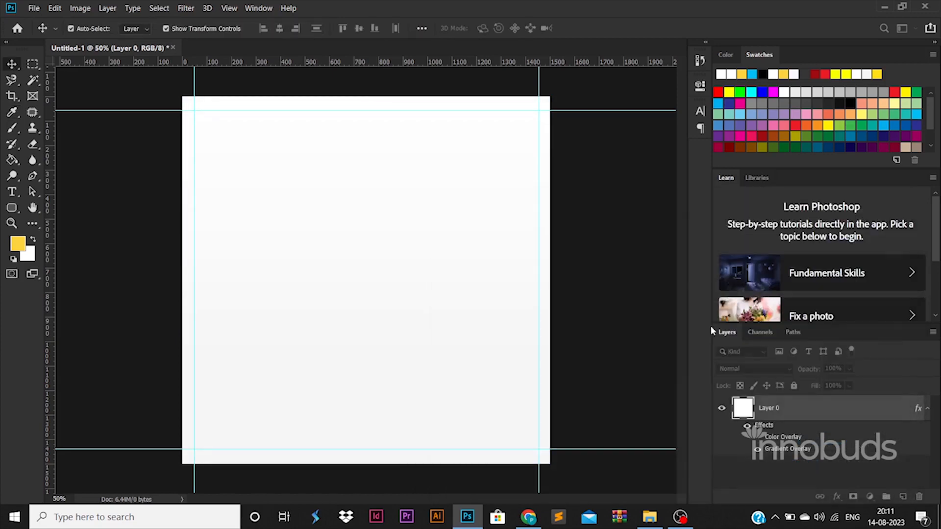
{"action": "left_click", "coordinate": [11, 208]}
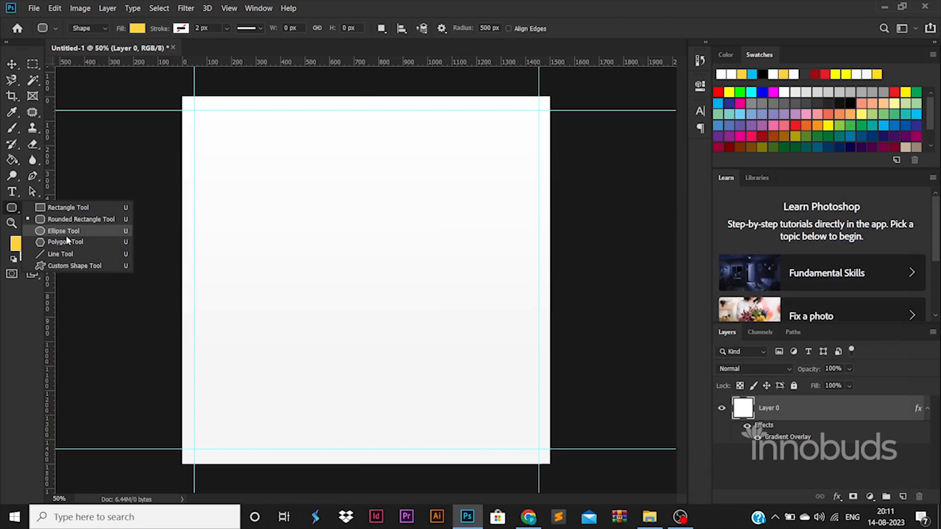
Draw a yellow blob with the Custom Shape Tool and distort it slightly
{"action": "left_click", "coordinate": [74, 266]}
{"action": "left_click_drag", "start_coordinate": [293, 231], "coordinate": [507, 409]}
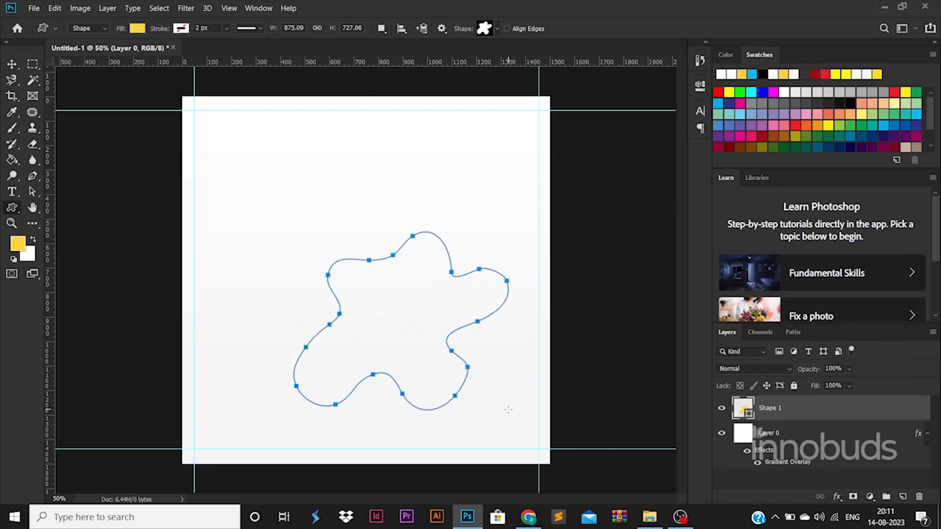
{"action": "left_click", "coordinate": [12, 64]}
{"action": "key", "text": "ctrl+t"}
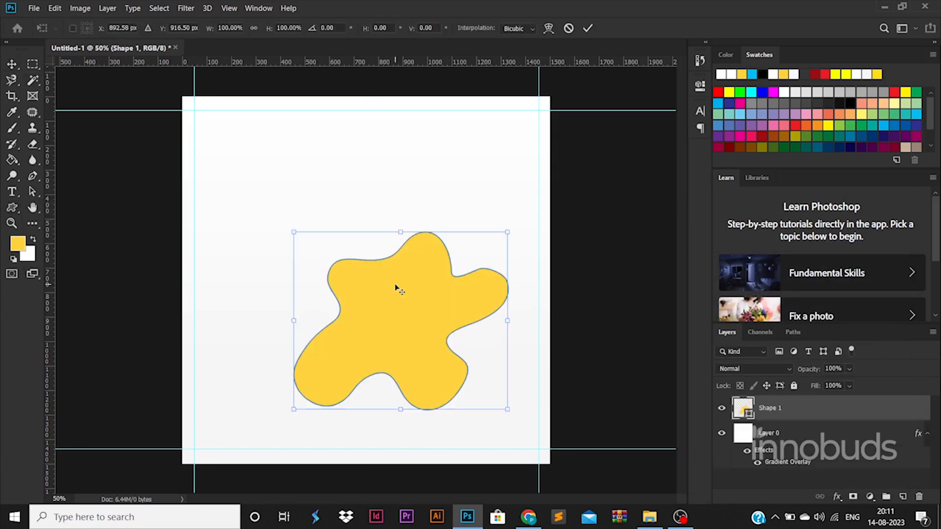
{"action": "right_click", "coordinate": [395, 286]}
{"action": "left_click", "coordinate": [470, 336]}
{"action": "left_click_drag", "start_coordinate": [429, 312], "coordinate": [479, 327]}
Warp the blob into a rounder, irregular form and shift it right toward the centre
{"action": "right_click", "coordinate": [420, 287]}
{"action": "left_click", "coordinate": [478, 362]}
{"action": "left_click_drag", "start_coordinate": [329, 286], "coordinate": [280, 262]}
{"action": "left_click_drag", "start_coordinate": [384, 249], "coordinate": [390, 166]}
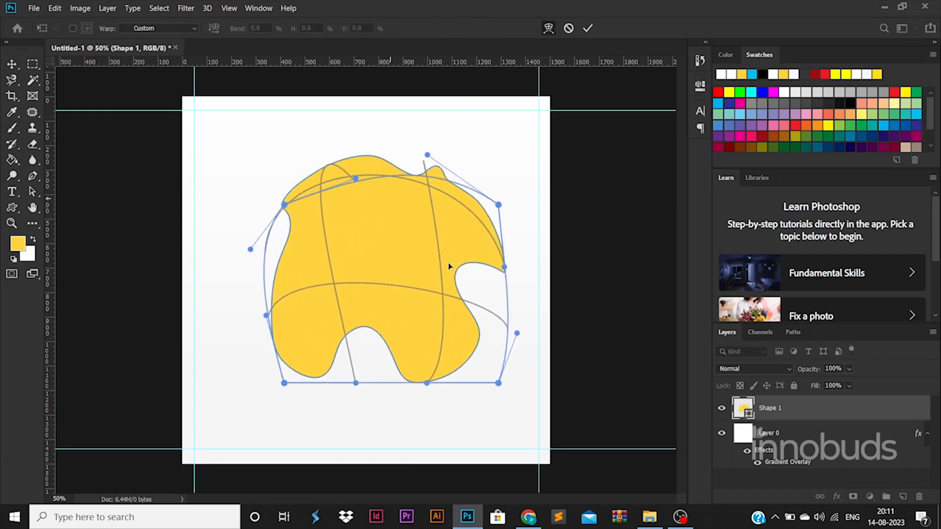
{"action": "left_click_drag", "start_coordinate": [378, 357], "coordinate": [384, 385]}
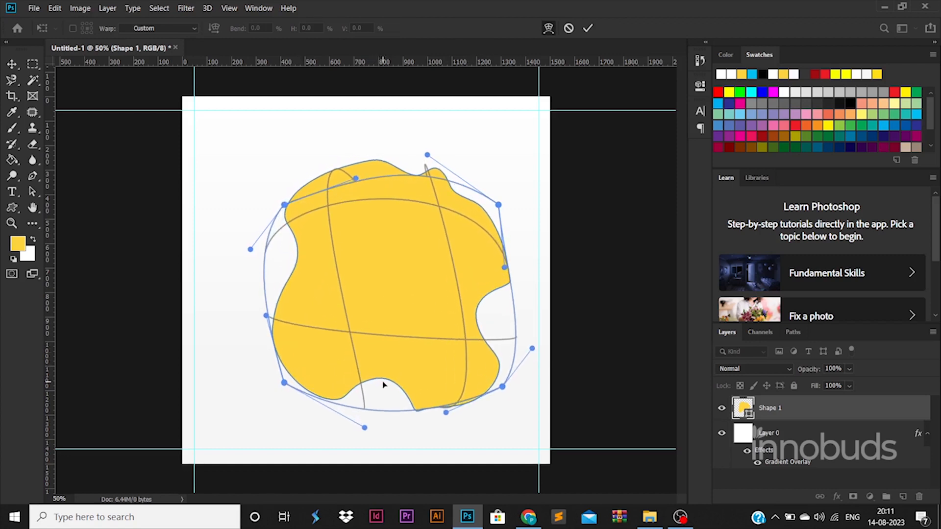
{"action": "left_click_drag", "start_coordinate": [276, 298], "coordinate": [265, 295]}
{"action": "key", "text": "Return"}
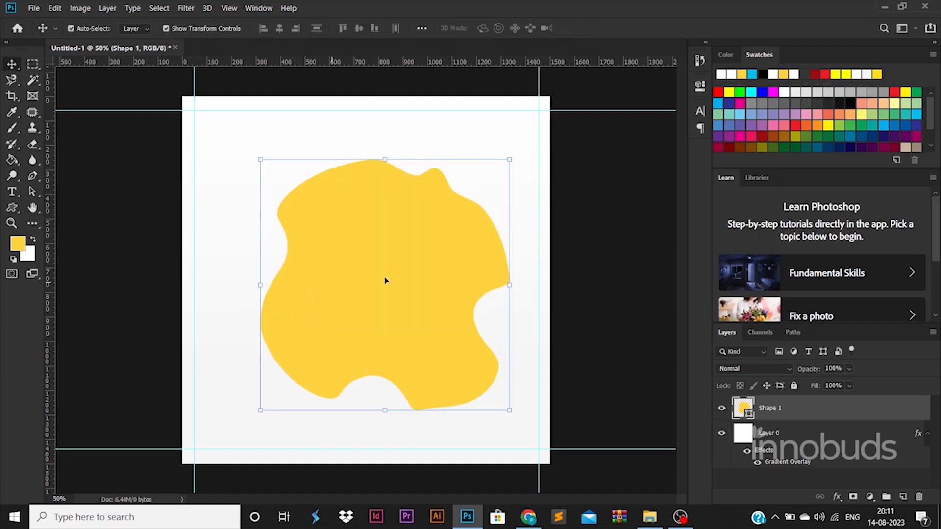
{"action": "left_click_drag", "start_coordinate": [400, 283], "coordinate": [429, 278]}
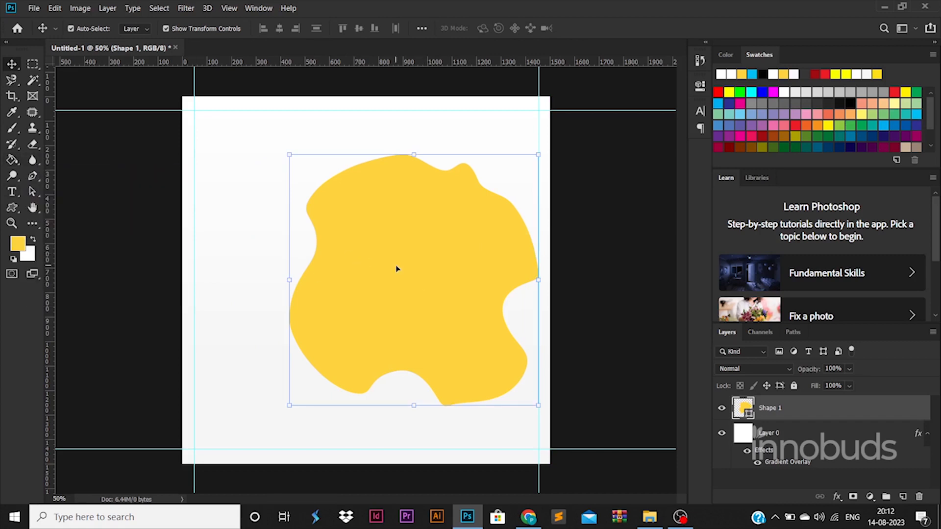
{"action": "left_click", "coordinate": [11, 207]}
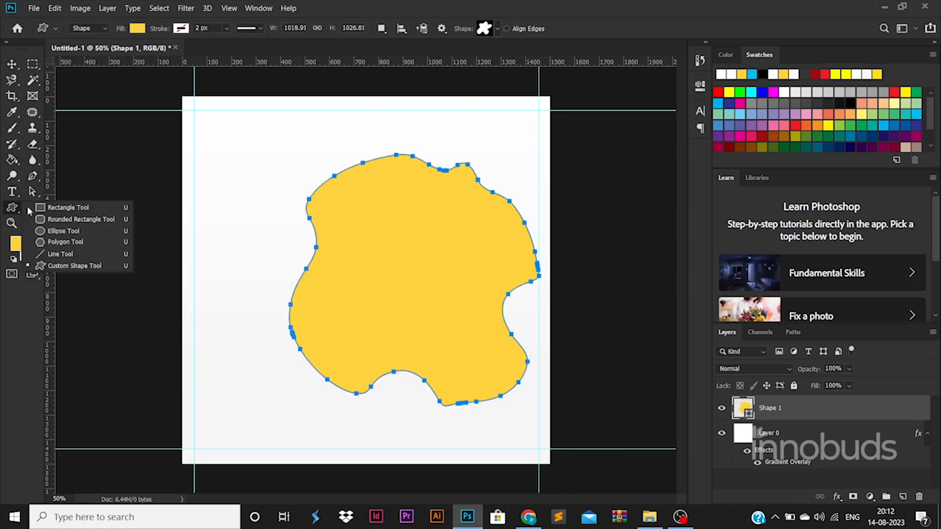
Draw a yellow pill with the Rounded Rectangle Tool and move it to the blob's lower right
{"action": "left_click", "coordinate": [147, 218]}
{"action": "left_click_drag", "start_coordinate": [265, 239], "coordinate": [377, 278]}
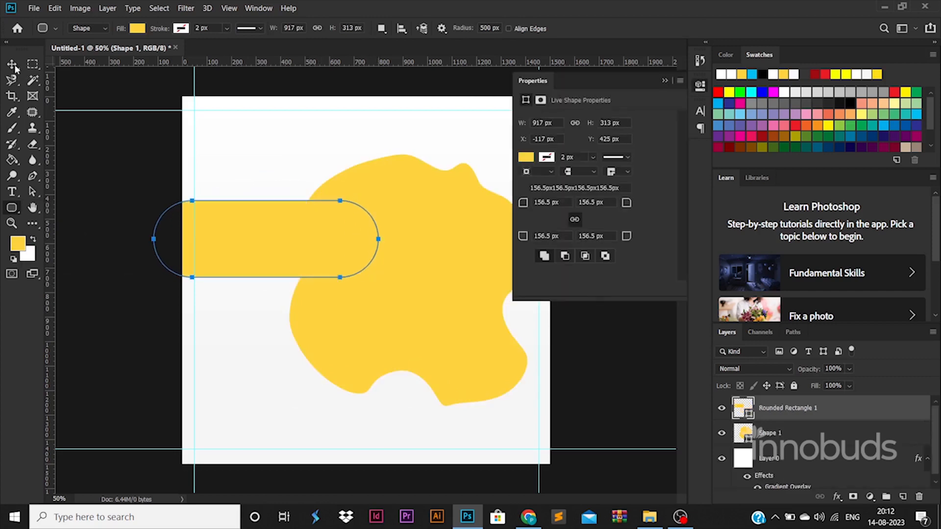
{"action": "key", "text": "v"}
{"action": "left_click_drag", "start_coordinate": [456, 312], "coordinate": [558, 261]}
{"action": "key", "text": "ctrl+t"}
{"action": "right_click", "coordinate": [527, 292]}
{"action": "left_click", "coordinate": [551, 326]}
{"action": "left_click_drag", "start_coordinate": [516, 320], "coordinate": [562, 347]}
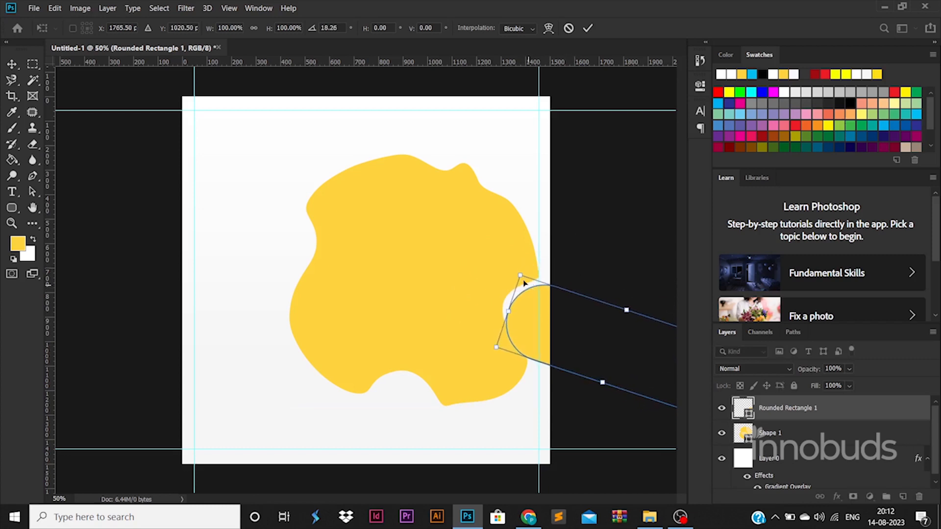
{"action": "key", "text": "Escape"}
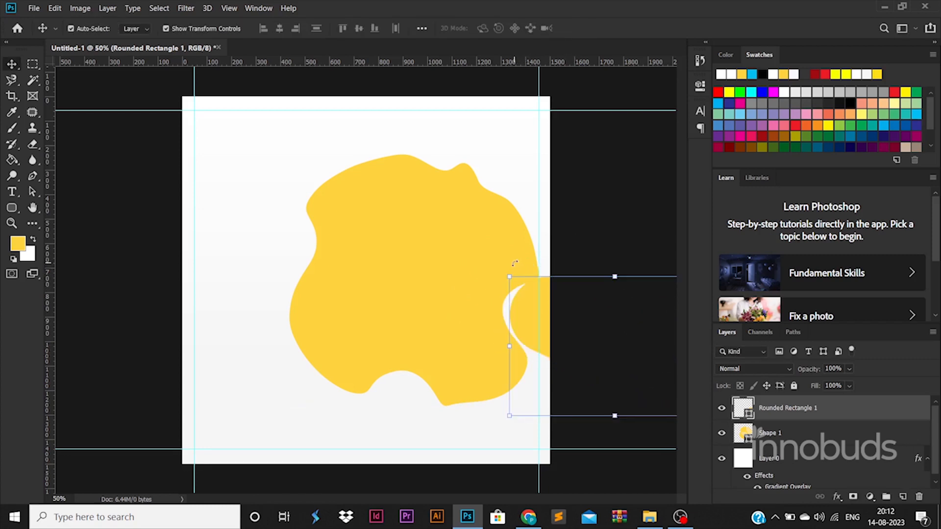
Scale the pill into the blob's right-side notch and Alt-drag a copy to the canvas bottom
{"action": "key", "text": "ctrl+t"}
{"action": "right_click", "coordinate": [538, 312]}
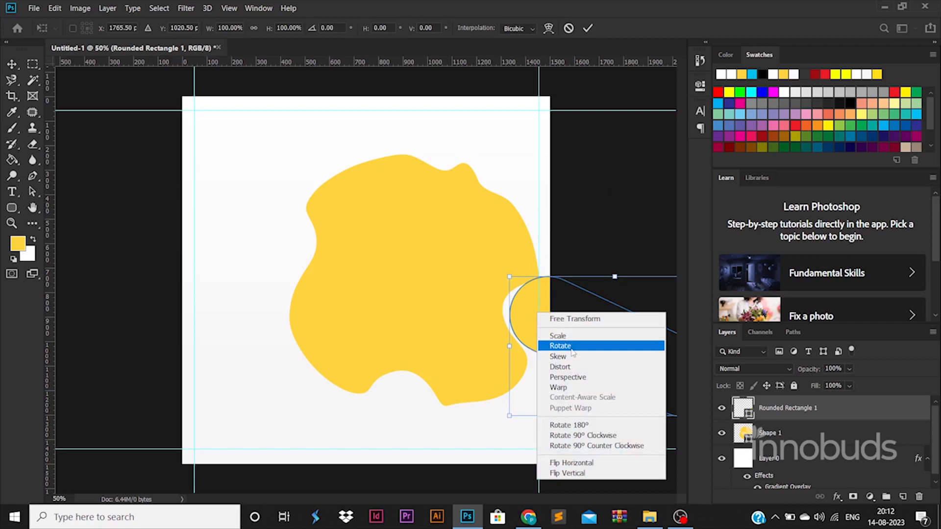
{"action": "left_click", "coordinate": [561, 336]}
{"action": "left_click_drag", "start_coordinate": [509, 276], "coordinate": [515, 294]}
{"action": "left_click_drag", "start_coordinate": [535, 316], "coordinate": [414, 289]}
{"action": "left_click_drag", "start_coordinate": [593, 266], "coordinate": [531, 293]}
{"action": "left_click_drag", "start_coordinate": [480, 350], "coordinate": [603, 344]}
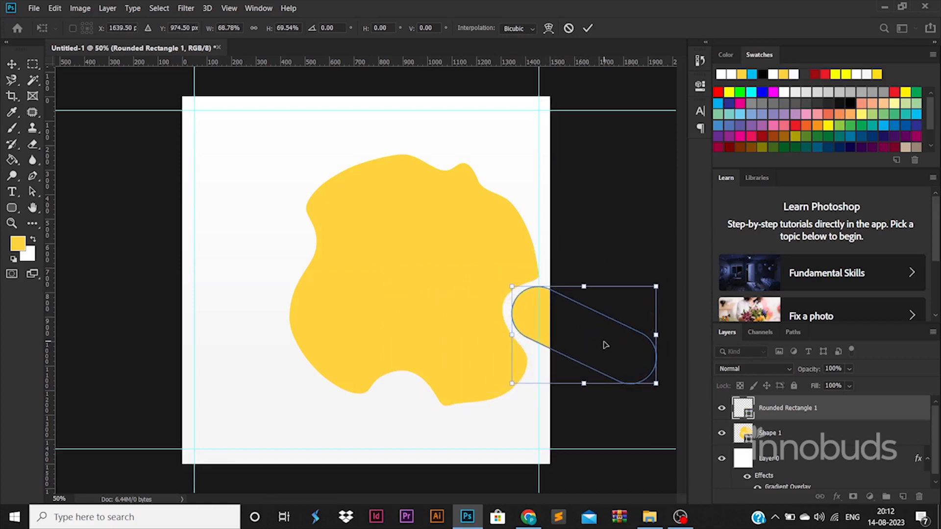
{"action": "key", "text": "Return"}
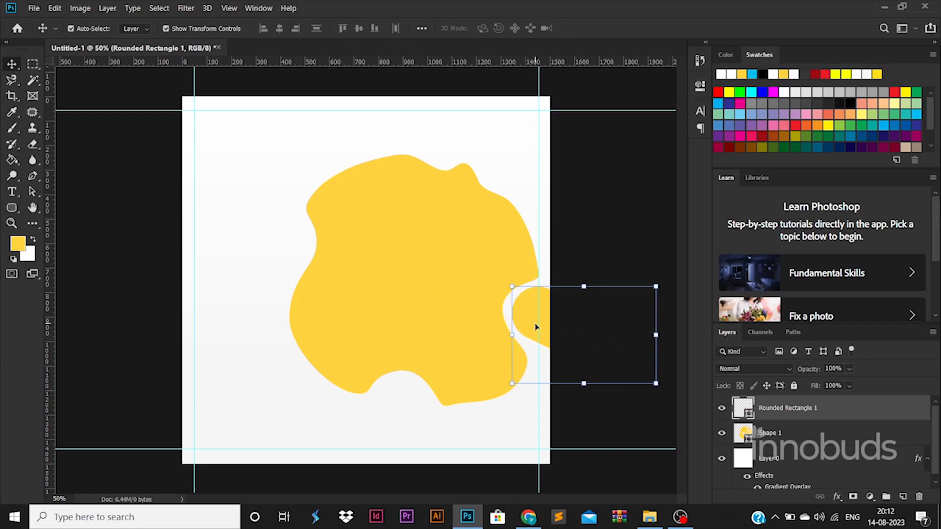
{"action": "left_click_drag", "start_coordinate": [536, 326], "coordinate": [390, 435]}
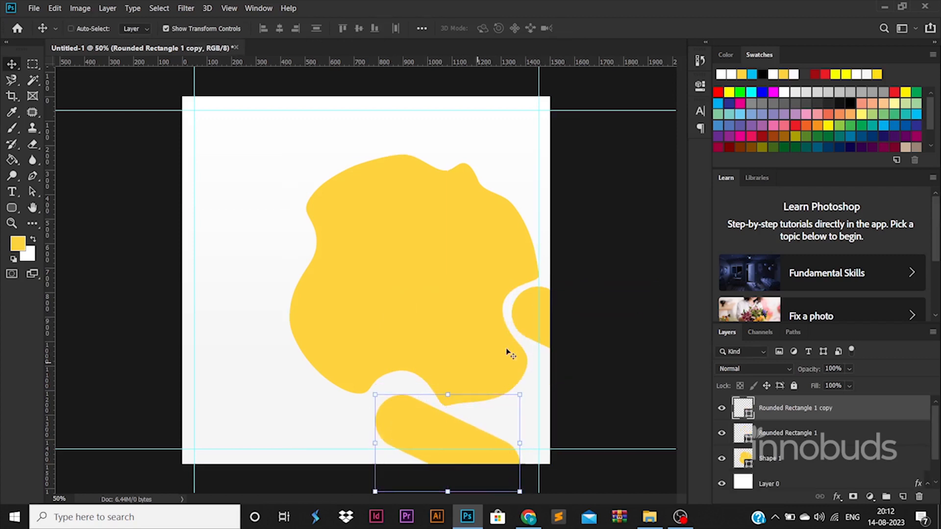
Rotate the copied pill steeply and tuck it under the blob's bottom notch
{"action": "key", "text": "ctrl+t"}
{"action": "left_click_drag", "start_coordinate": [530, 404], "coordinate": [469, 472]}
{"action": "left_click_drag", "start_coordinate": [451, 437], "coordinate": [224, 399]}
{"action": "key", "text": "Return"}
Rotate about 93° and stretch the newest pill copy into a wide sloping band along the bottom
{"action": "key", "text": "ctrl+t"}
{"action": "left_click_drag", "start_coordinate": [292, 393], "coordinate": [237, 473]}
{"action": "left_click_drag", "start_coordinate": [295, 441], "coordinate": [500, 403]}
{"action": "left_click_drag", "start_coordinate": [394, 446], "coordinate": [388, 425]}
{"action": "left_click_drag", "start_coordinate": [512, 427], "coordinate": [511, 401]}
{"action": "left_click_drag", "start_coordinate": [490, 445], "coordinate": [595, 471]}
{"action": "left_click_drag", "start_coordinate": [438, 435], "coordinate": [426, 436]}
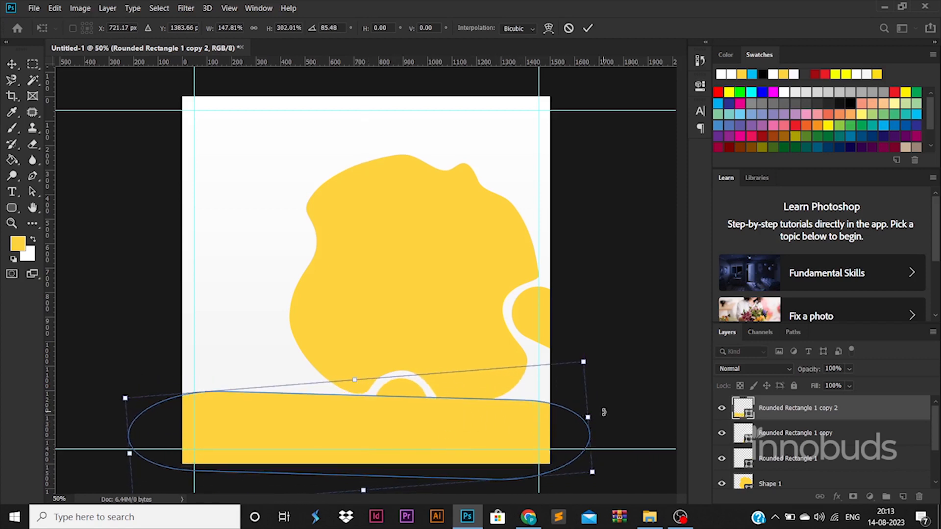
{"action": "left_click_drag", "start_coordinate": [605, 413], "coordinate": [603, 443]}
{"action": "left_click_drag", "start_coordinate": [439, 453], "coordinate": [421, 447]}
{"action": "left_click_drag", "start_coordinate": [344, 374], "coordinate": [348, 301]}
{"action": "left_click_drag", "start_coordinate": [549, 387], "coordinate": [534, 453]}
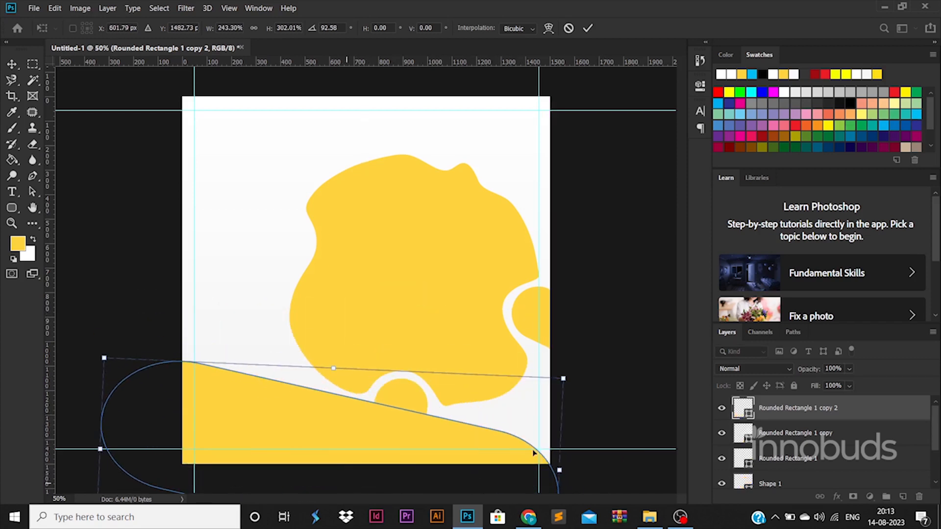
{"action": "key", "text": "Return"}
{"action": "left_click", "coordinate": [624, 431]}
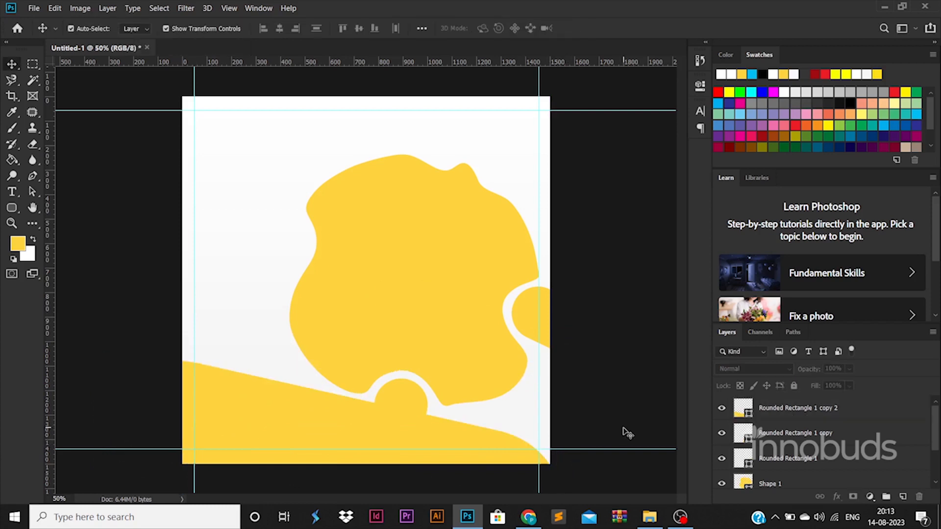
Duplicate the right pill, enlarge it to 300% and place it in the top-left corner
{"action": "left_click_drag", "start_coordinate": [526, 323], "coordinate": [222, 220]}
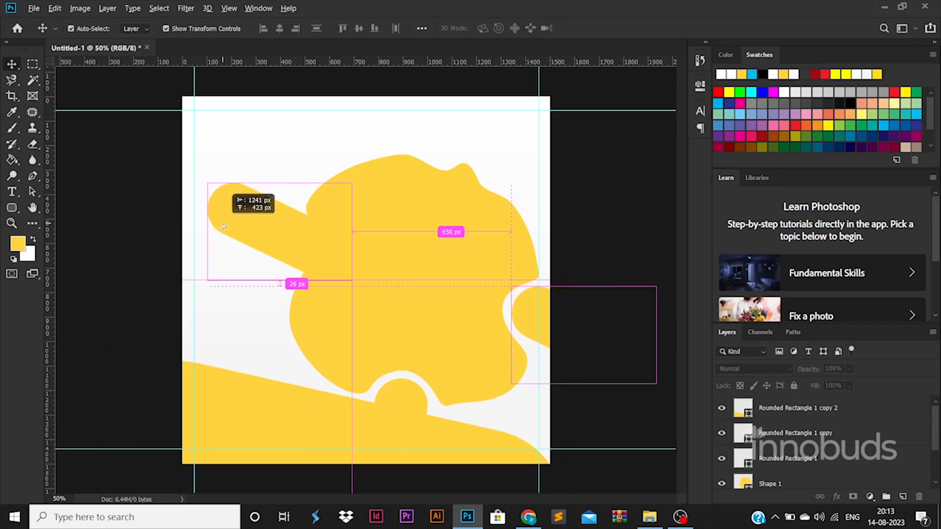
{"action": "left_click_drag", "start_coordinate": [354, 183], "coordinate": [485, 58]}
{"action": "left_click_drag", "start_coordinate": [399, 211], "coordinate": [357, 226]}
{"action": "key", "text": "Return"}
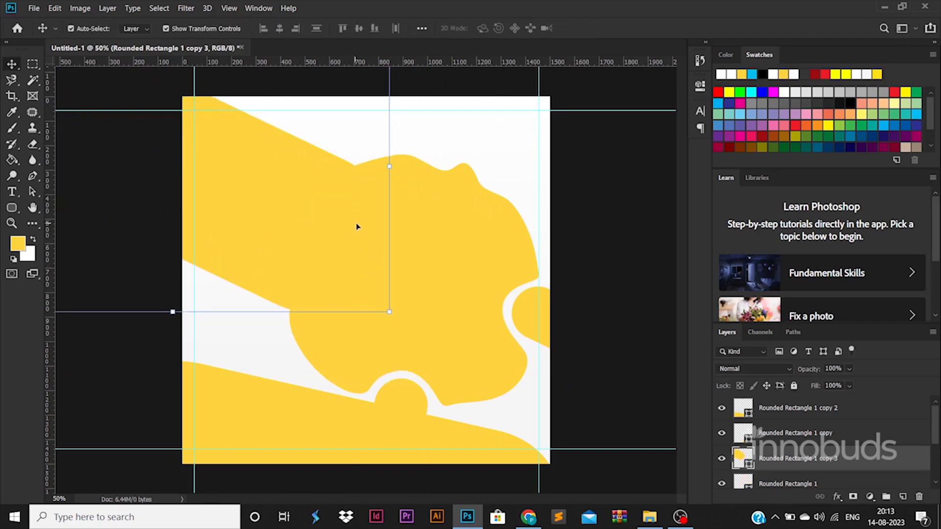
{"action": "double_click", "coordinate": [862, 461]}
{"action": "left_click", "coordinate": [870, 231]}
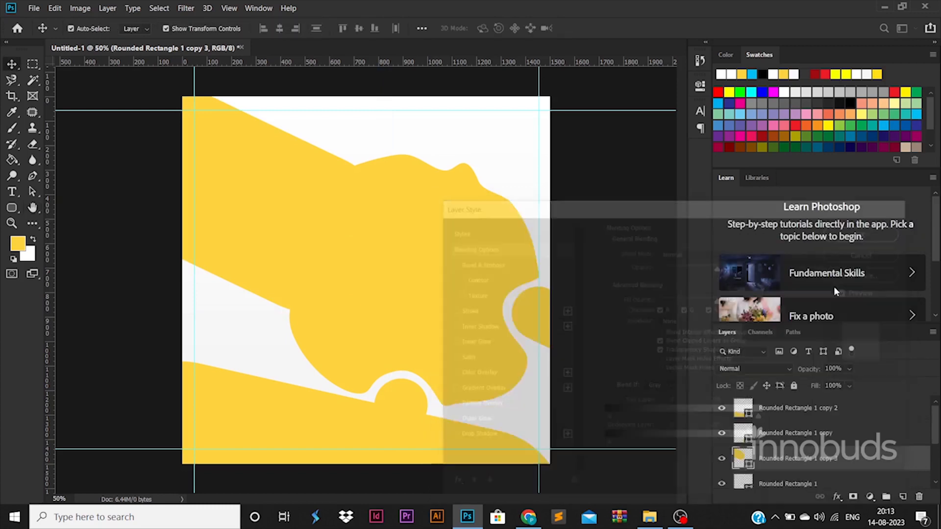
{"action": "left_click_drag", "start_coordinate": [370, 267], "coordinate": [270, 206]}
{"action": "left_click", "coordinate": [422, 308]}
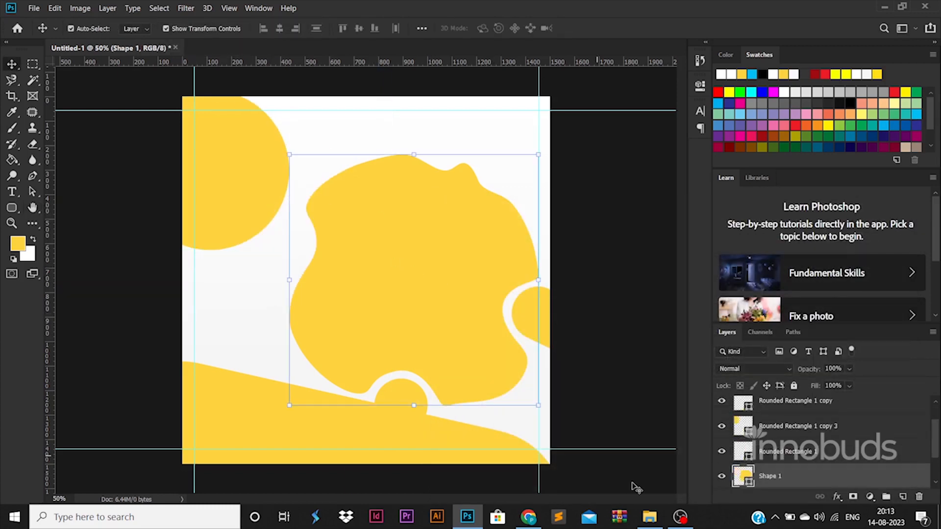
{"action": "left_click", "coordinate": [649, 517]}
Place the man's phone photo on the canvas, slightly enlarged, and load the blob outline as a selection
{"action": "left_click_drag", "start_coordinate": [206, 98], "coordinate": [507, 326]}
{"action": "left_click_drag", "start_coordinate": [596, 390], "coordinate": [611, 412]}
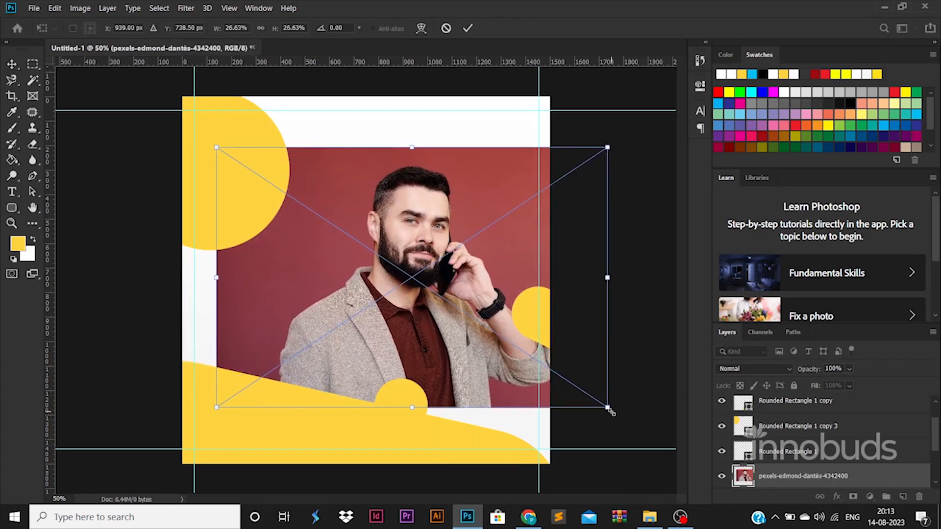
{"action": "right_click", "coordinate": [437, 295]}
{"action": "left_click", "coordinate": [463, 312]}
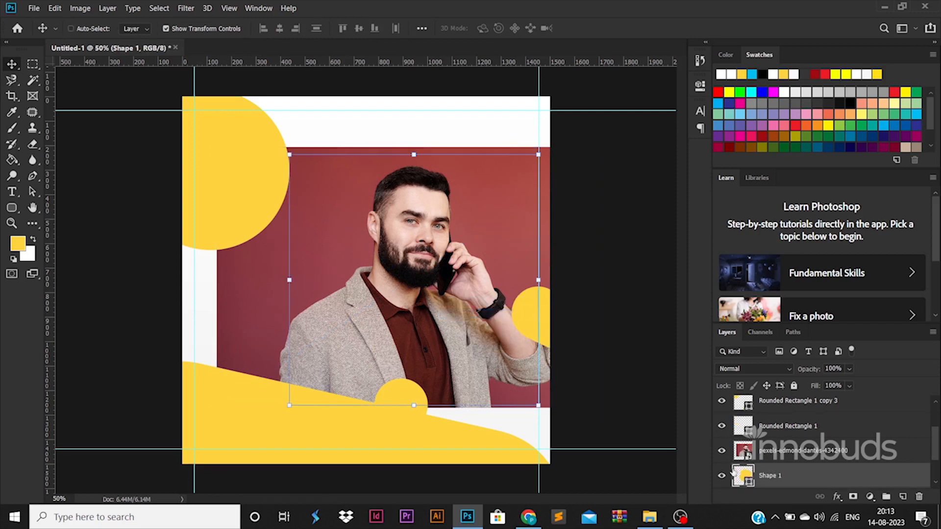
{"action": "left_click", "coordinate": [744, 475], "text": "ctrl"}
Rasterize the photo, delete everything outside the blob, and move the top-left yellow shape toward him
{"action": "right_click", "coordinate": [804, 456]}
{"action": "left_click", "coordinate": [680, 205]}
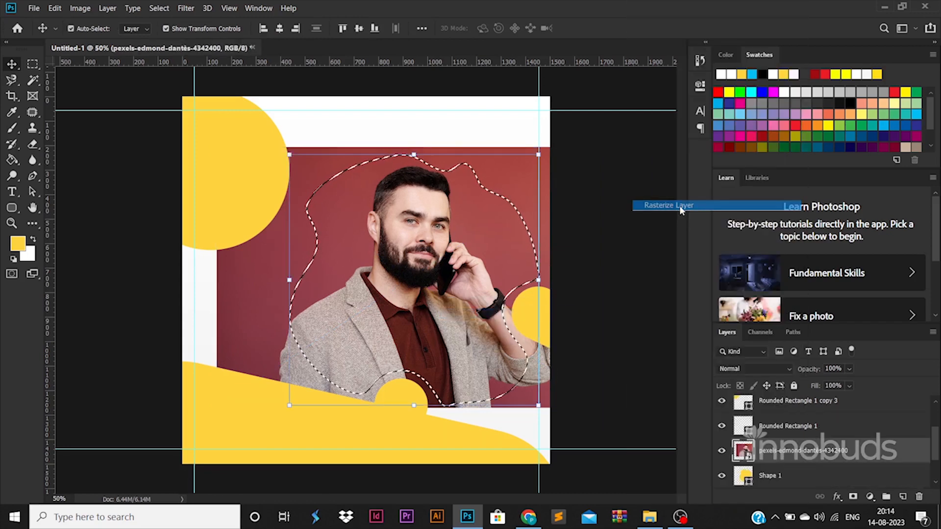
{"action": "key", "text": "ctrl+shift+i"}
{"action": "key", "text": "Delete"}
{"action": "key", "text": "ctrl+d"}
{"action": "left_click", "coordinate": [71, 28]}
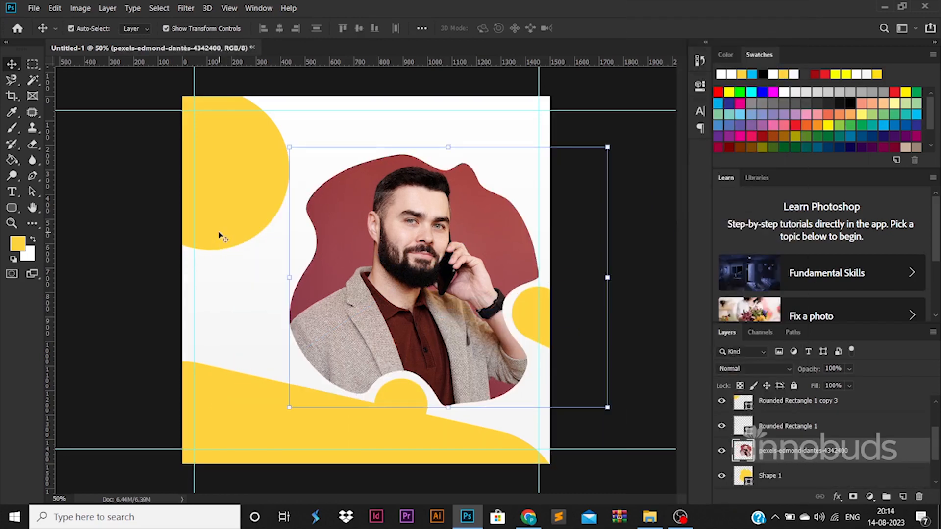
{"action": "left_click_drag", "start_coordinate": [241, 216], "coordinate": [313, 276]}
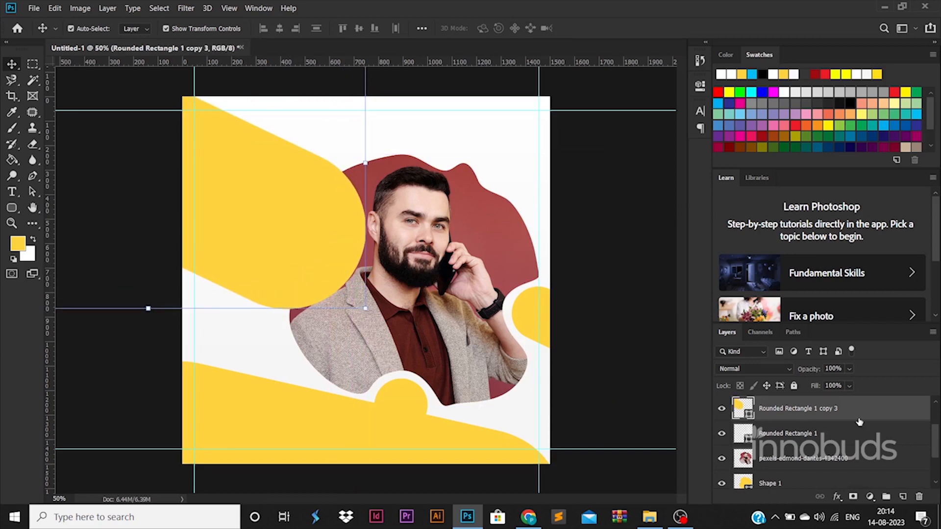
Enable a Gradient Overlay on the top-left shape and sample a red for its left stop
{"action": "left_click", "coordinate": [12, 208]}
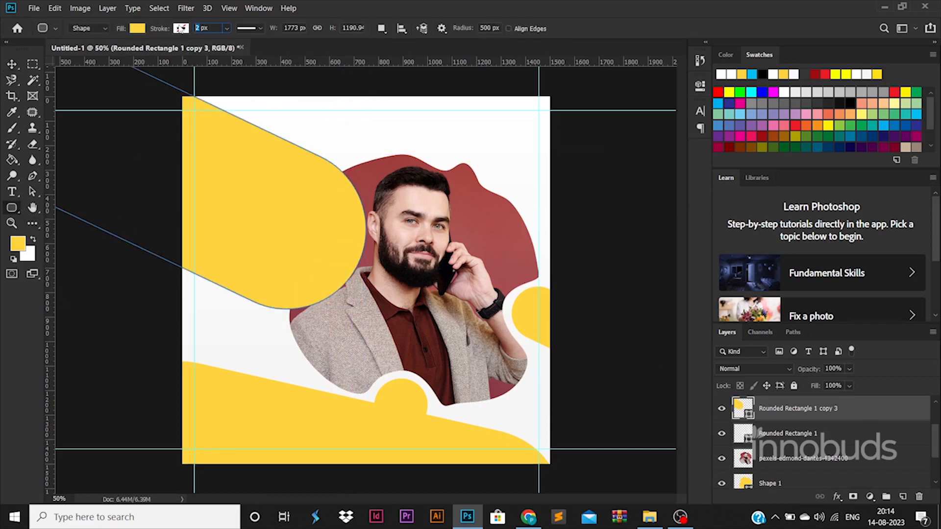
{"action": "double_click", "coordinate": [894, 418]}
{"action": "left_click", "coordinate": [512, 389]}
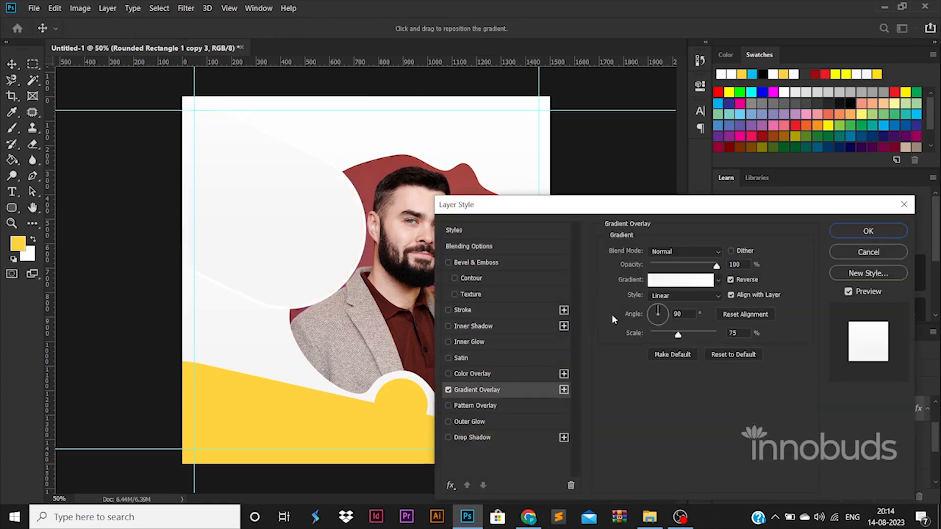
{"action": "left_click", "coordinate": [666, 281]}
{"action": "double_click", "coordinate": [641, 416]}
{"action": "left_click", "coordinate": [370, 173]}
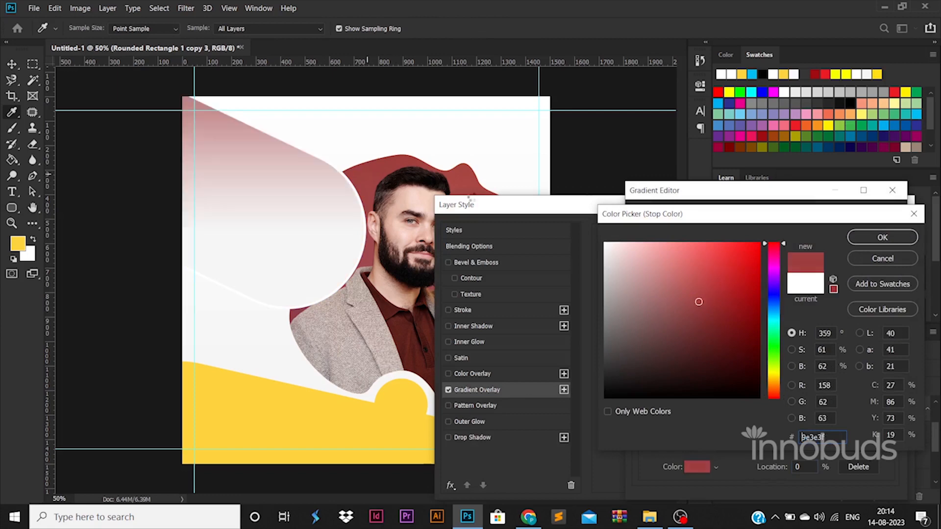
{"action": "left_click", "coordinate": [881, 237]}
Set the gradient's right stop to bright red
{"action": "double_click", "coordinate": [889, 415]}
{"action": "left_click", "coordinate": [403, 324]}
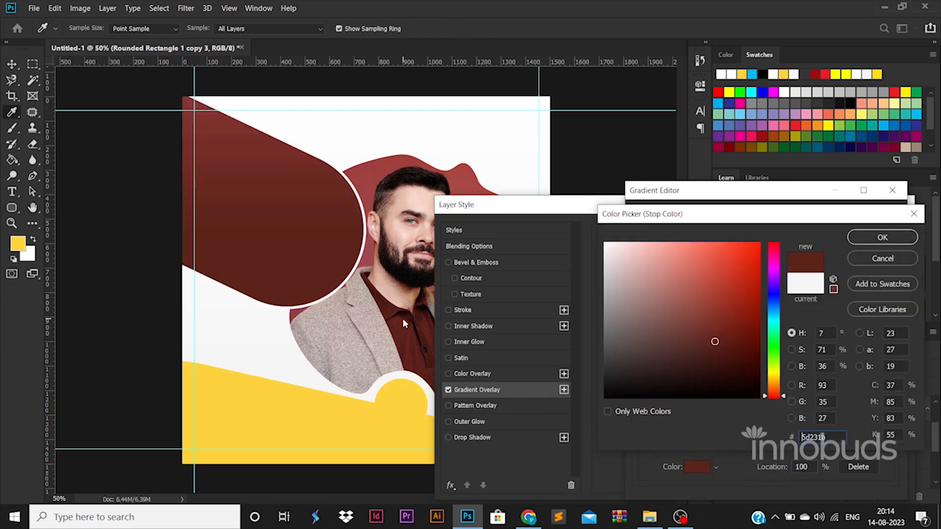
{"action": "left_click_drag", "start_coordinate": [753, 271], "coordinate": [770, 268]}
{"action": "left_click_drag", "start_coordinate": [725, 300], "coordinate": [709, 270]}
{"action": "left_click", "coordinate": [759, 266]}
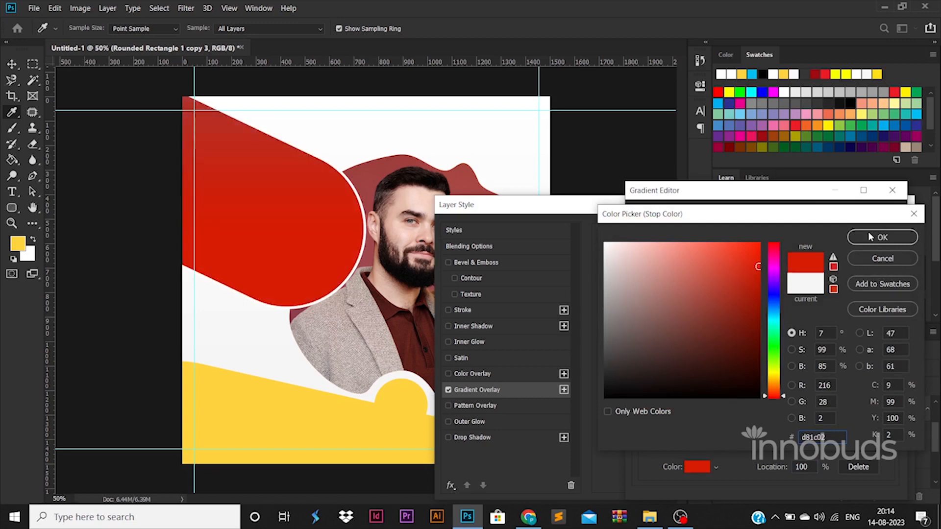
{"action": "left_click", "coordinate": [872, 237]}
Change the left stop to dark red 7a0507, apply the overlay, and set a 20 px stroke
{"action": "double_click", "coordinate": [642, 416]}
{"action": "left_click", "coordinate": [753, 324]}
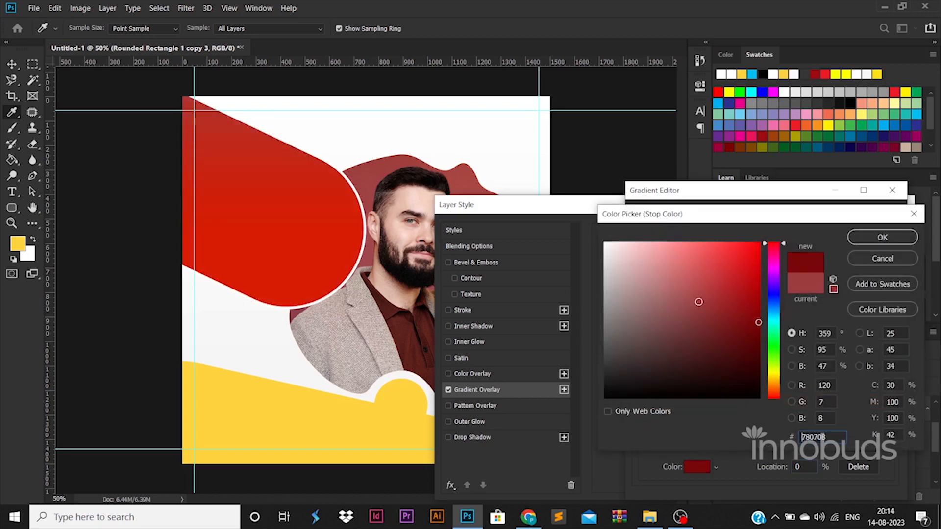
{"action": "left_click", "coordinate": [882, 237]}
{"action": "left_click", "coordinate": [886, 216]}
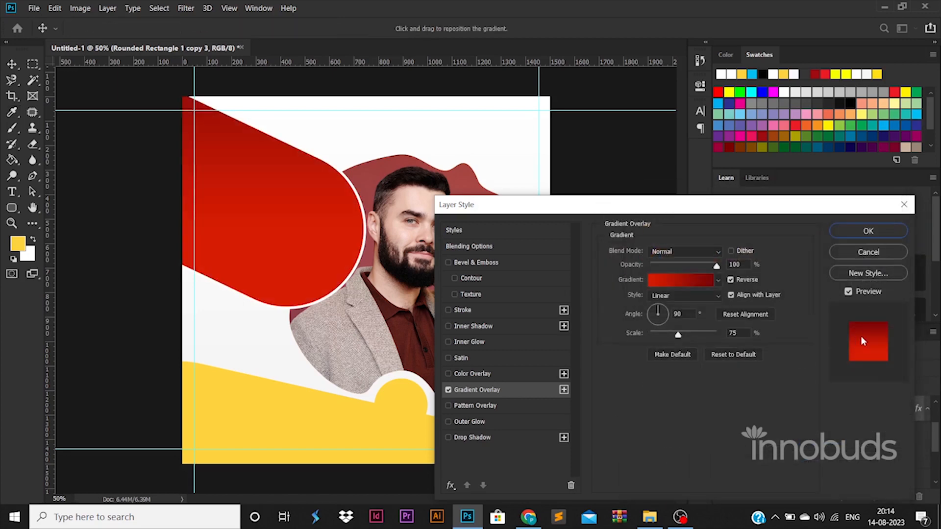
{"action": "left_click", "coordinate": [896, 229]}
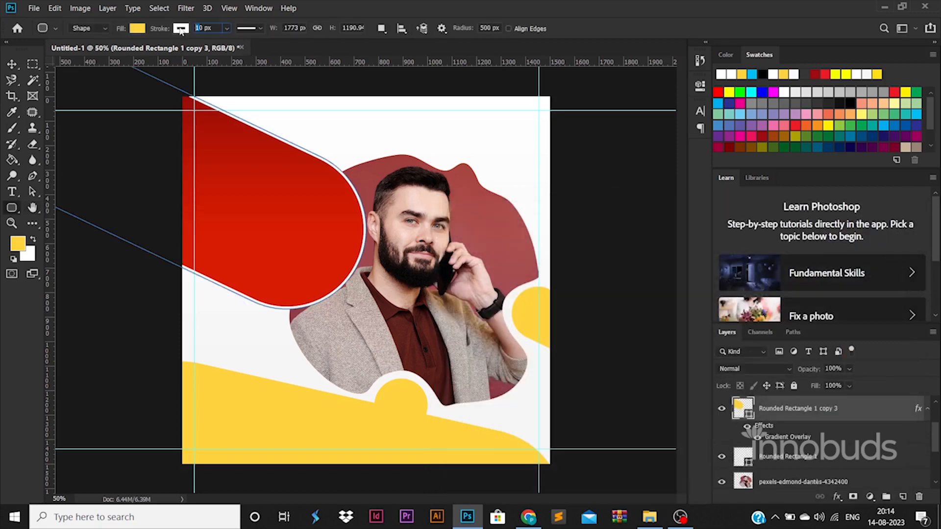
{"action": "key", "text": "Return"}
Scale up the white-outlined red shape with Free Transform and reposition it top-left beside the man
{"action": "left_click", "coordinate": [12, 65]}
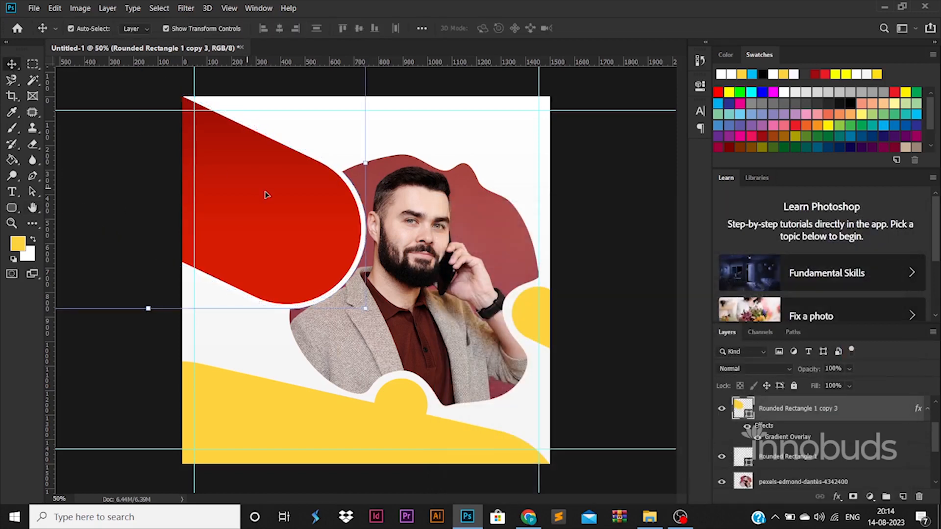
{"action": "left_click", "coordinate": [475, 442]}
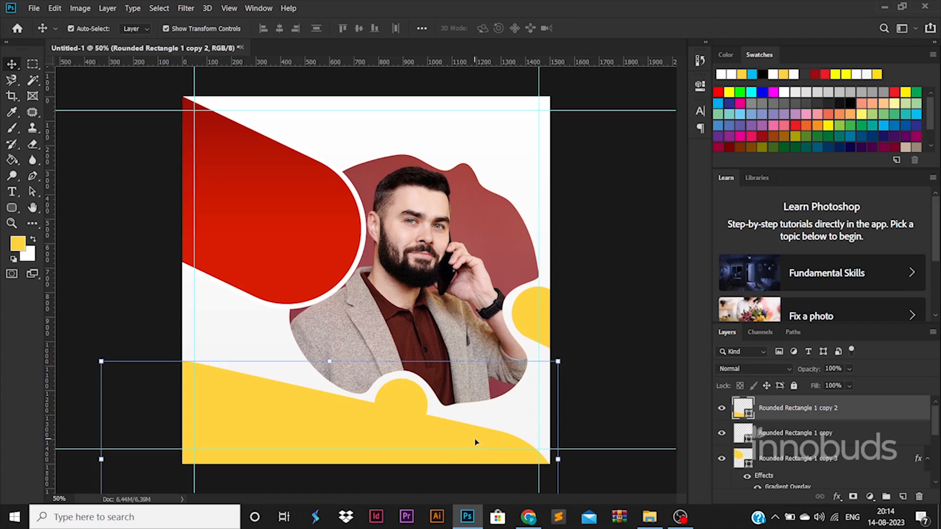
{"action": "left_click", "coordinate": [346, 271]}
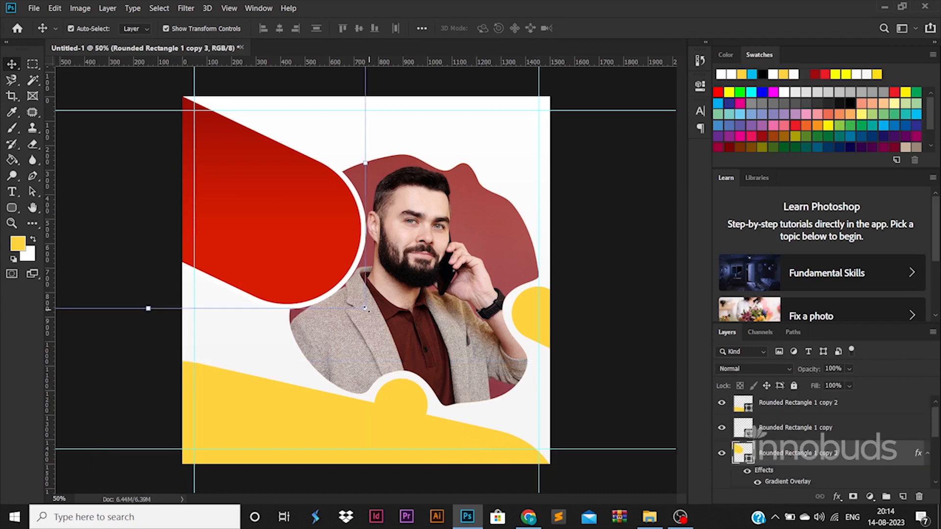
{"action": "left_click_drag", "start_coordinate": [366, 309], "coordinate": [390, 330]}
{"action": "left_click_drag", "start_coordinate": [330, 272], "coordinate": [306, 252]}
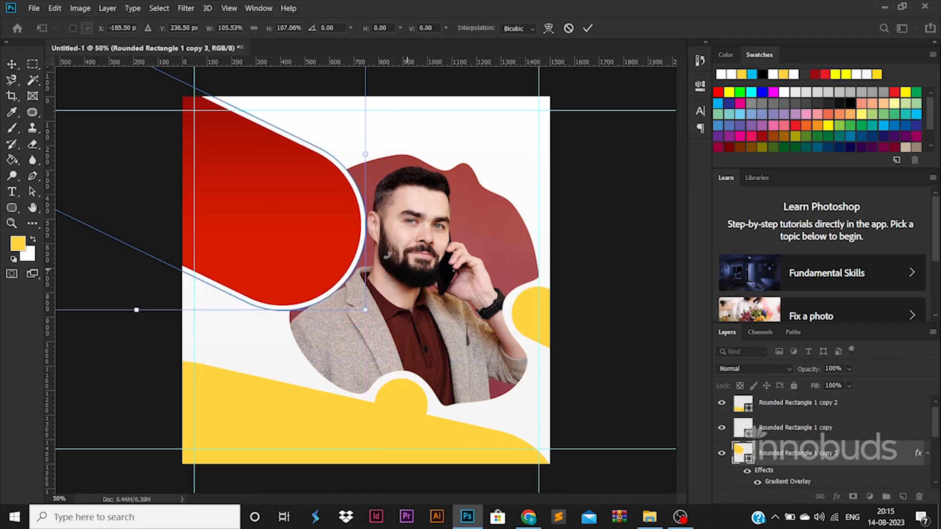
{"action": "left_click_drag", "start_coordinate": [368, 94], "coordinate": [346, 273]}
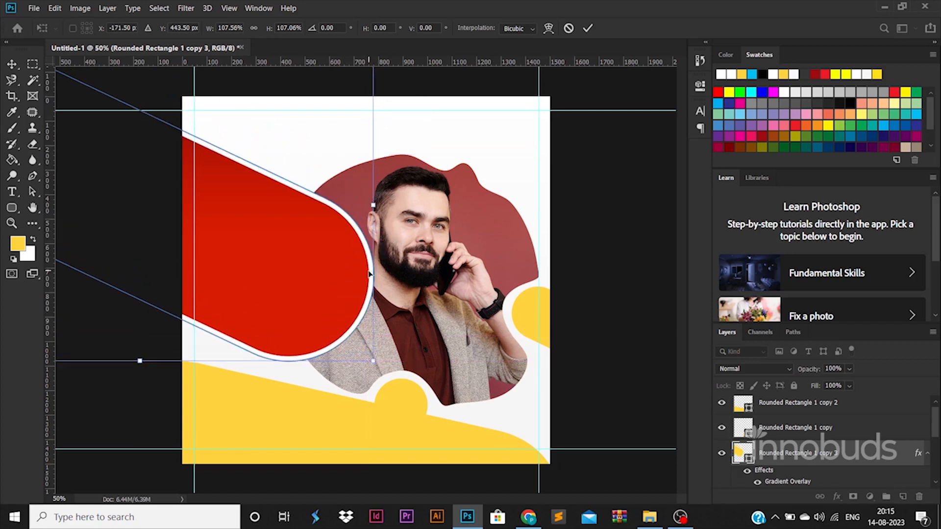
{"action": "scroll", "coordinate": [377, 261], "scroll_direction": "down", "scroll_amount": 2}
{"action": "left_click_drag", "start_coordinate": [372, 346], "coordinate": [378, 337]}
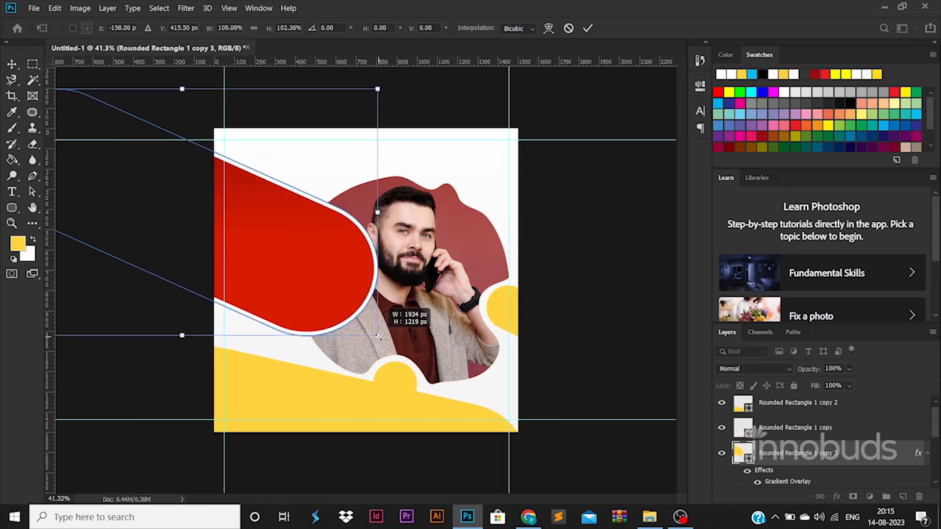
{"action": "left_click_drag", "start_coordinate": [377, 89], "coordinate": [385, 78]}
{"action": "left_click_drag", "start_coordinate": [326, 209], "coordinate": [313, 192]}
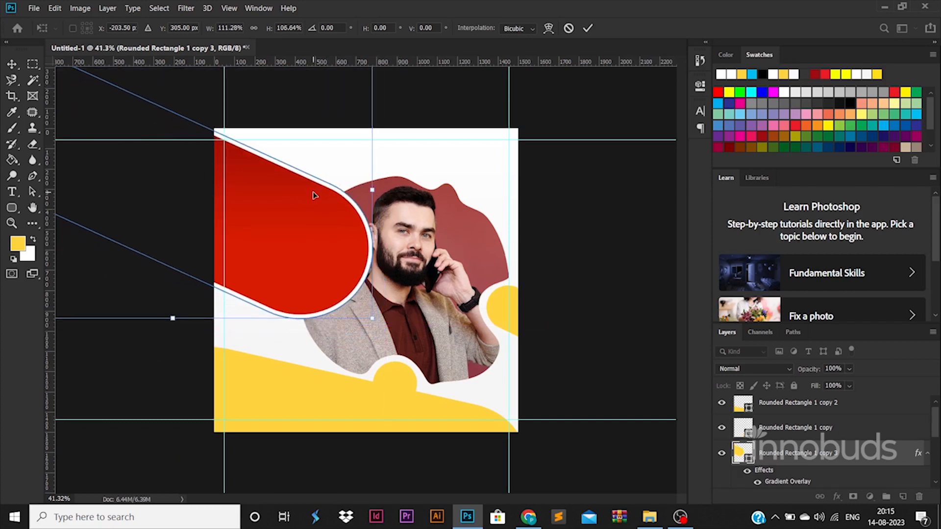
{"action": "key", "text": "Return"}
{"action": "left_click", "coordinate": [591, 339]}
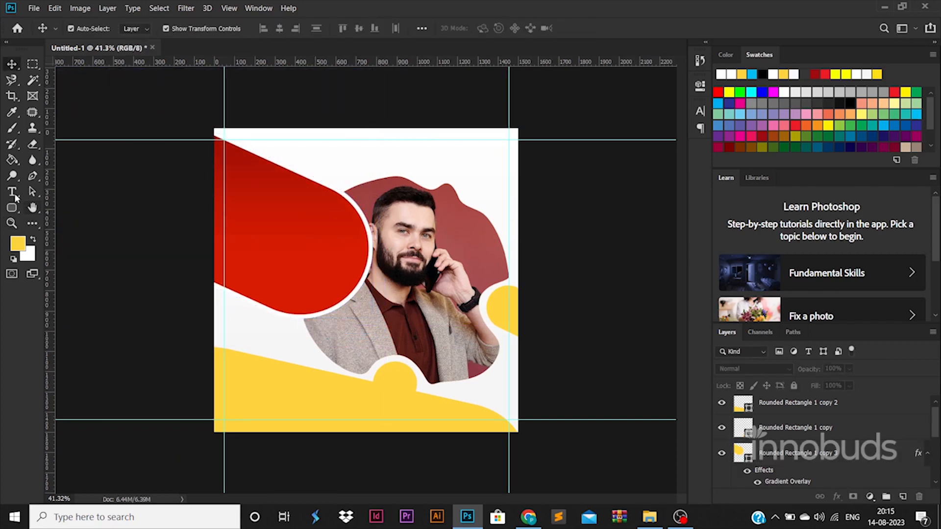
Enlarge the Logo text and align it to the top right
{"action": "left_click", "coordinate": [409, 158]}
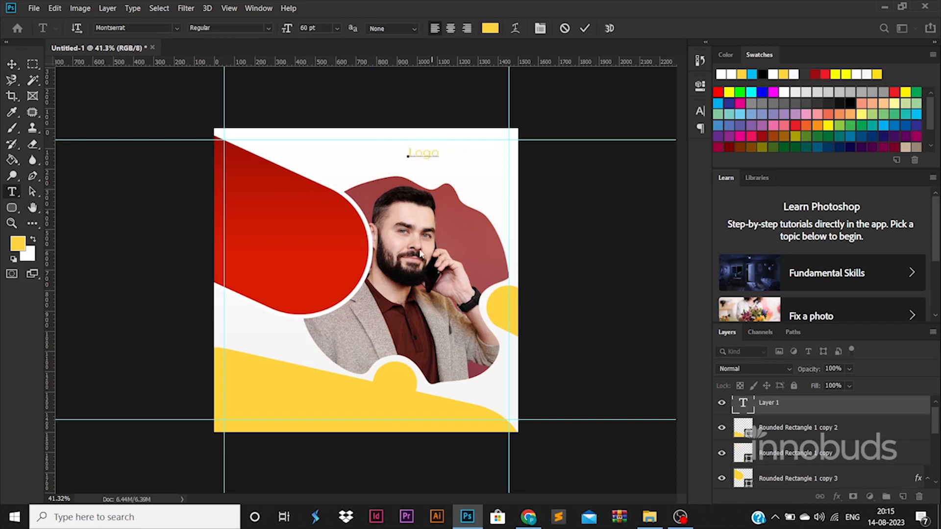
{"action": "left_click_drag", "start_coordinate": [438, 148], "coordinate": [501, 158]}
{"action": "key", "text": "Return"}
Make Logo ExtraBold and colour it with the maroon sampled from the blob
{"action": "double_click", "coordinate": [741, 405]}
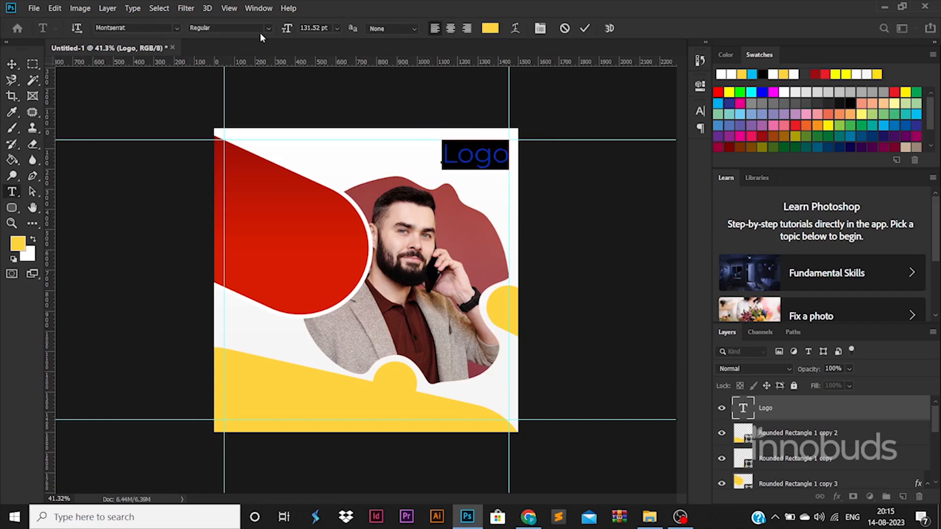
{"action": "left_click", "coordinate": [268, 28]}
{"action": "left_click", "coordinate": [252, 175]}
{"action": "left_click", "coordinate": [490, 28]}
{"action": "left_click", "coordinate": [447, 207]}
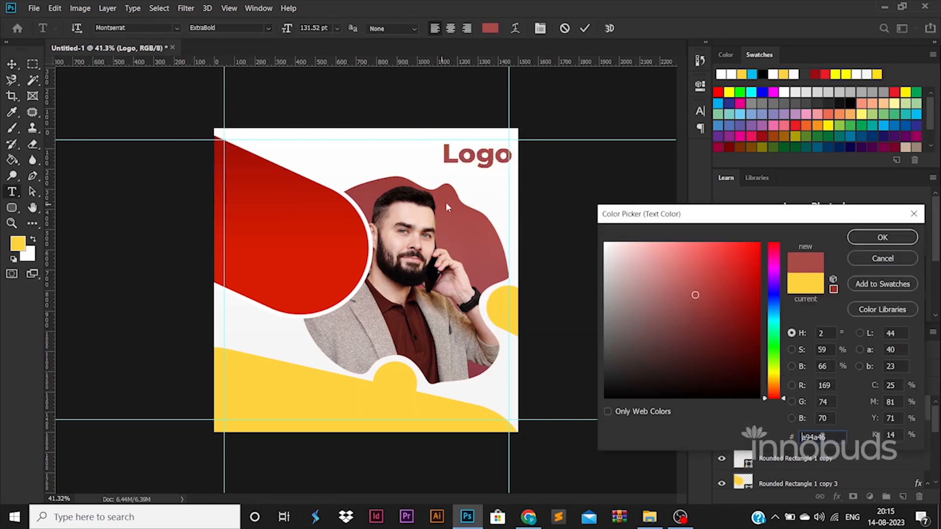
{"action": "left_click", "coordinate": [882, 237]}
{"action": "left_click", "coordinate": [12, 64]}
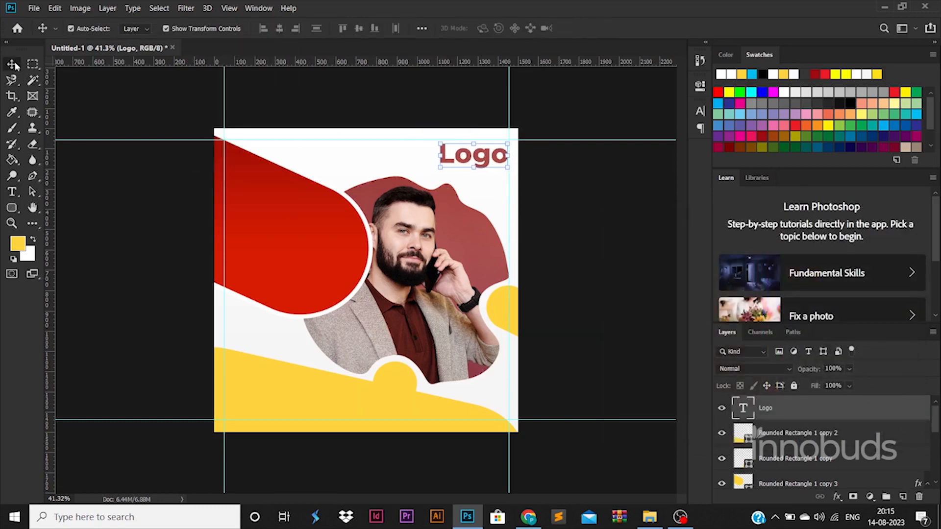
{"action": "left_click", "coordinate": [271, 252]}
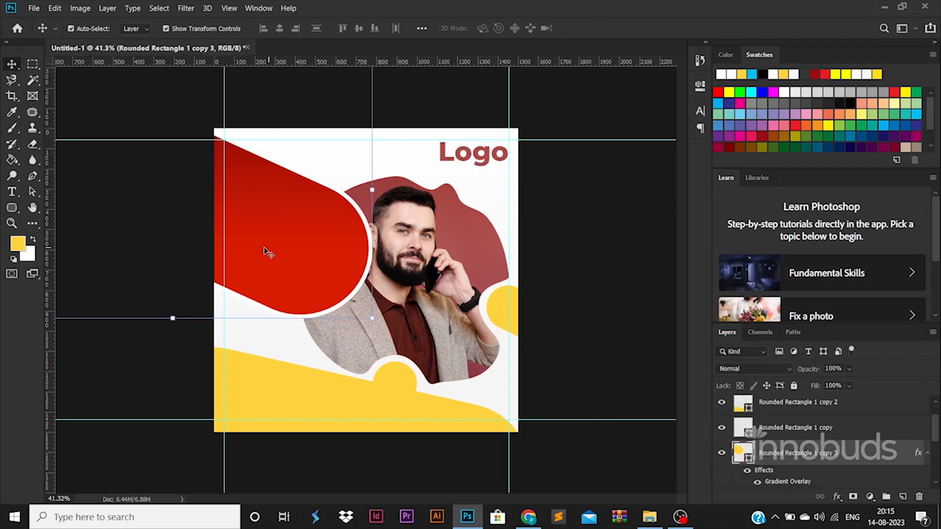
Add the headline YOUR COMPANY SERVICES GOES HERE with increased line spacing
{"action": "key", "text": "t"}
{"action": "left_click", "coordinate": [372, 154]}
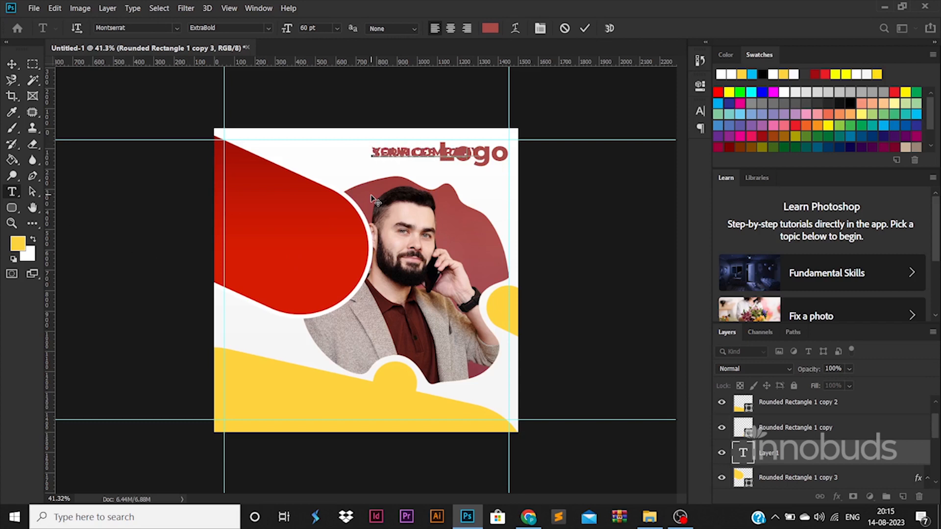
{"action": "key", "text": "ctrl+a"}
{"action": "key", "text": "ctrl+t"}
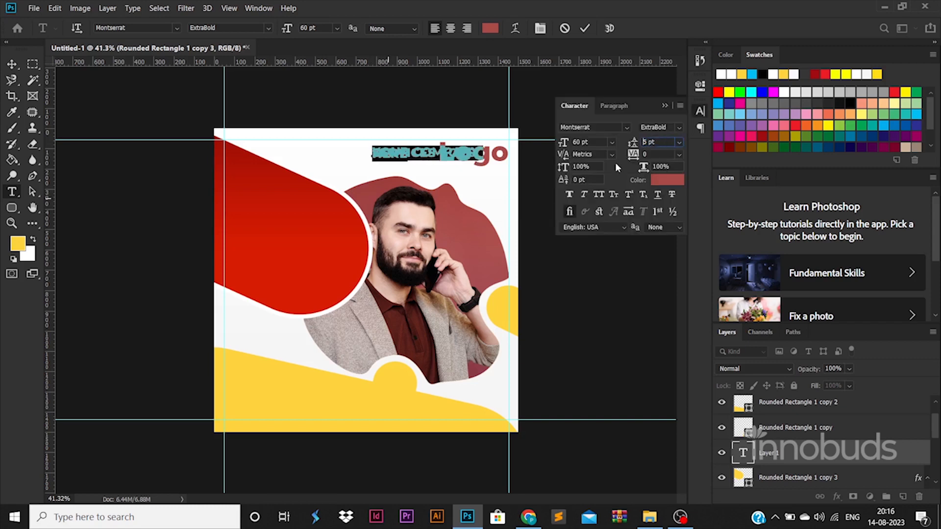
{"action": "key", "text": "Up"}
{"action": "key", "text": "Up"}
{"action": "key", "text": "Up"}
{"action": "key", "text": "Up"}
{"action": "key", "text": "Up"}
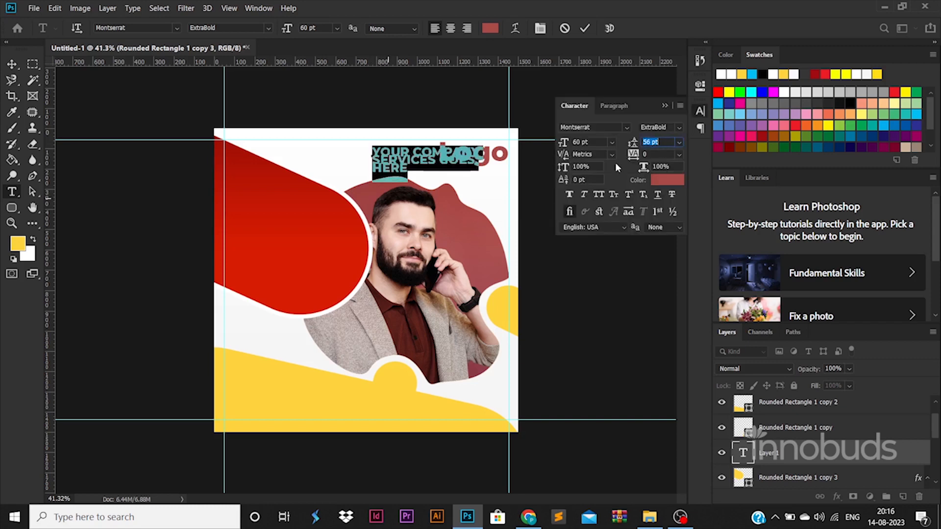
{"action": "key", "text": "Up"}
{"action": "key", "text": "Up"}
{"action": "key", "text": "Up"}
{"action": "left_click", "coordinate": [12, 63]}
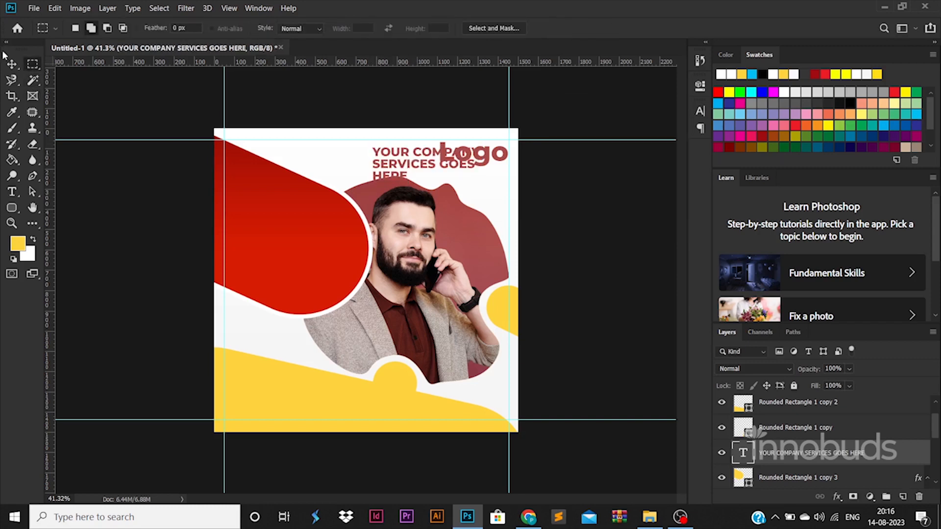
Move the headline onto the red shape's left side and enlarge it
{"action": "left_click_drag", "start_coordinate": [394, 165], "coordinate": [245, 248]}
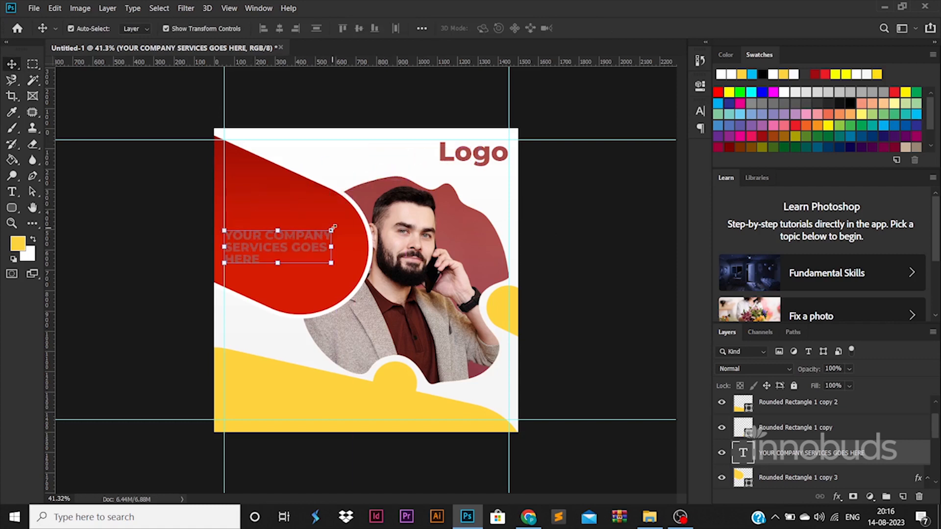
{"action": "mouse_move", "coordinate": [332, 229]}
{"action": "left_mouse_down"}
{"action": "mouse_move", "coordinate": [362, 219]}
{"action": "mouse_move", "coordinate": [317, 234]}
{"action": "left_mouse_up"}
{"action": "key", "text": "Return"}
Colour SERVICES GOES HERE yellow and YOUR COMPANY white, sampled from the poster
{"action": "double_click", "coordinate": [317, 237]}
{"action": "double_click", "coordinate": [288, 240]}
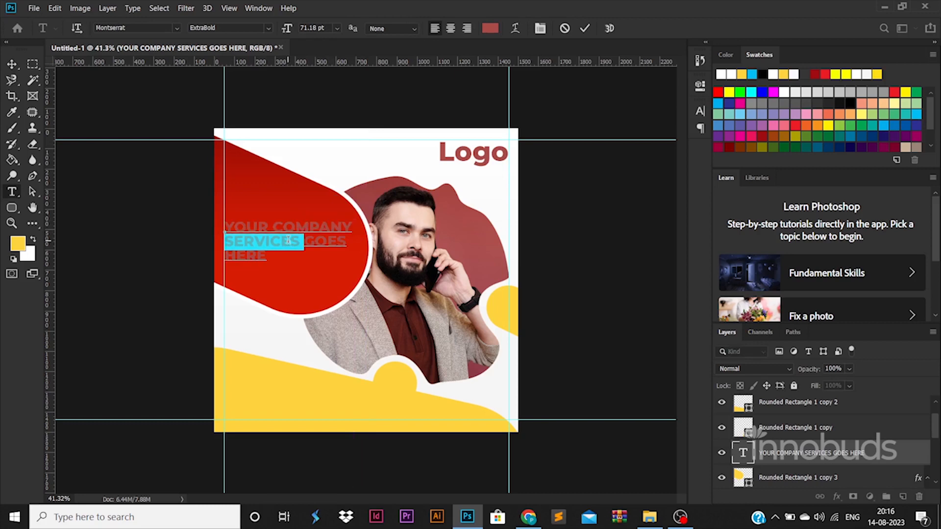
{"action": "left_click", "coordinate": [491, 28]}
{"action": "left_click", "coordinate": [321, 384]}
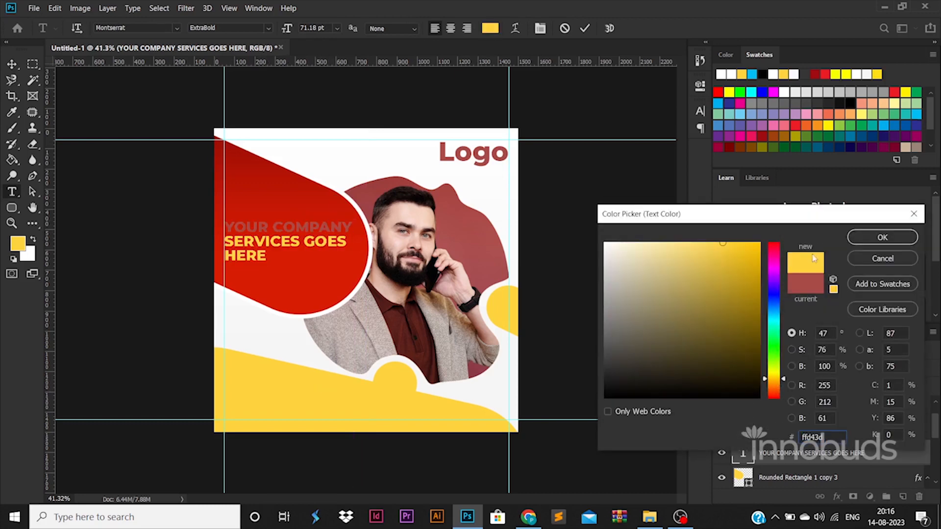
{"action": "left_click", "coordinate": [881, 236]}
{"action": "left_click_drag", "start_coordinate": [353, 226], "coordinate": [224, 227]}
{"action": "left_click", "coordinate": [490, 28]}
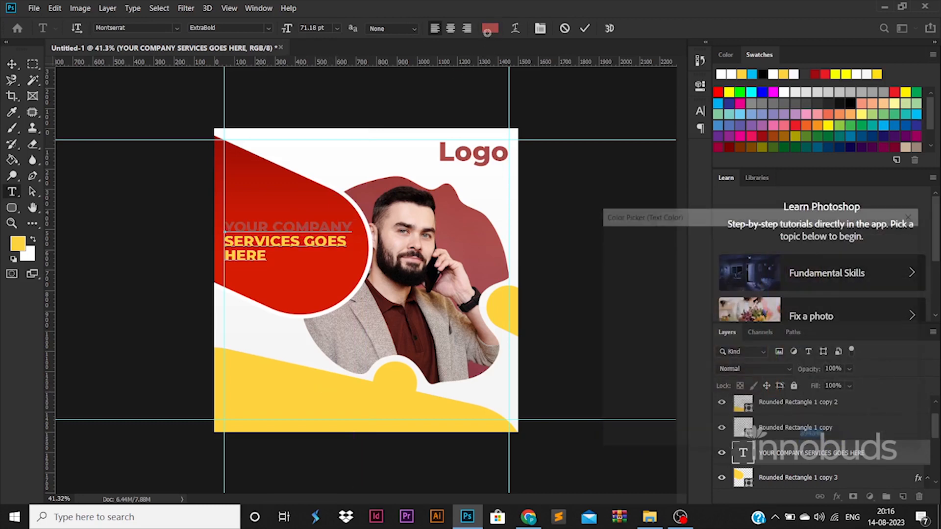
{"action": "left_click", "coordinate": [492, 130]}
{"action": "left_click", "coordinate": [881, 237]}
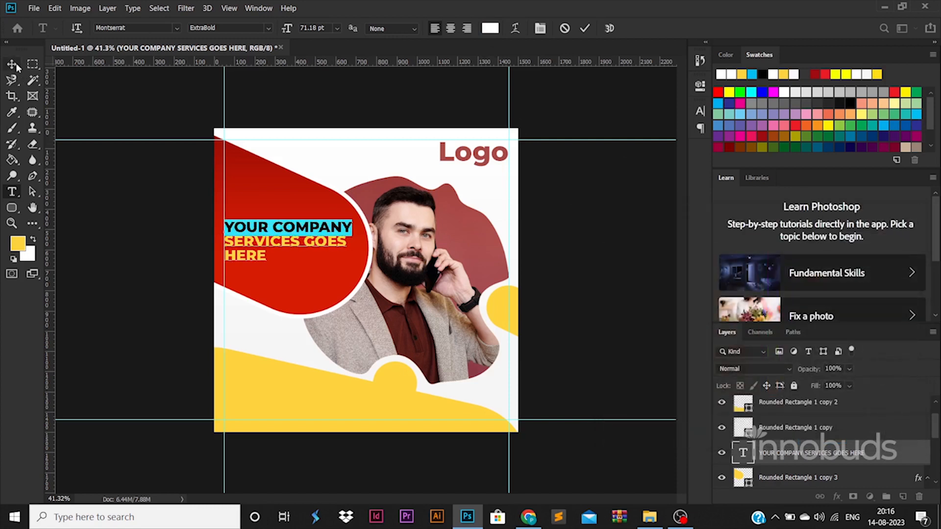
Shrink the headline to about 93% and nudge it up slightly
{"action": "left_click", "coordinate": [11, 64]}
{"action": "left_click_drag", "start_coordinate": [352, 219], "coordinate": [345, 223]}
{"action": "left_click_drag", "start_coordinate": [321, 226], "coordinate": [322, 234]}
{"action": "key", "text": "Return"}
Drag the email.png icon from the ICONS folder onto the poster
{"action": "left_click", "coordinate": [649, 517]}
{"action": "left_click", "coordinate": [449, 322]}
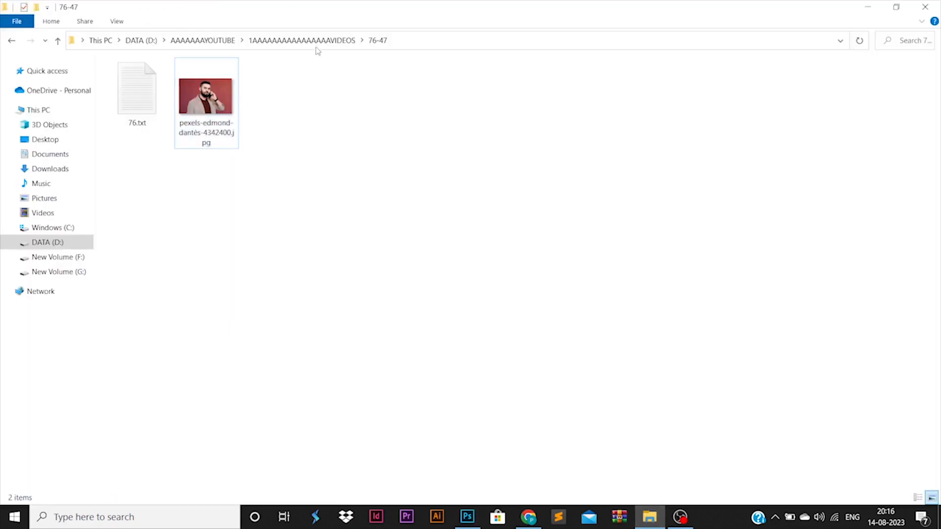
{"action": "left_click", "coordinate": [314, 40]}
{"action": "double_click", "coordinate": [619, 346]}
{"action": "left_click", "coordinate": [206, 122]}
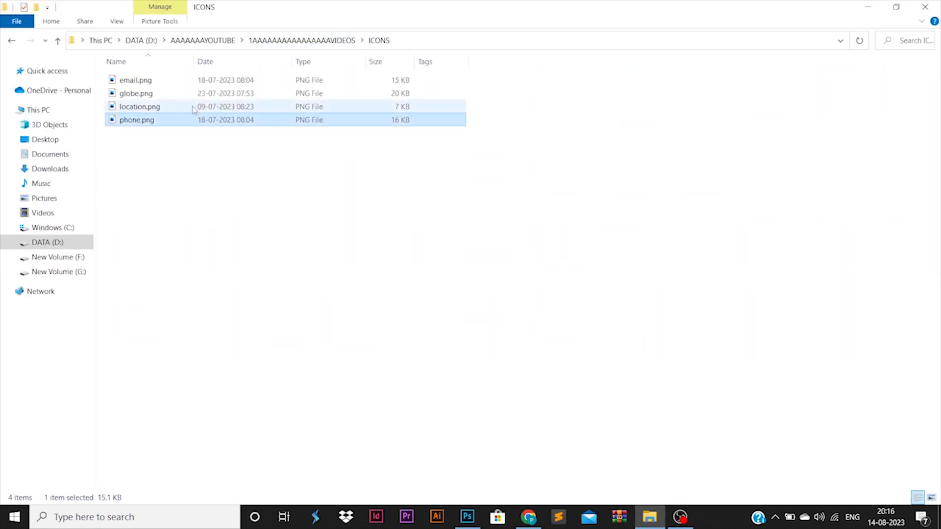
{"action": "left_click", "coordinate": [186, 93], "text": "ctrl"}
{"action": "left_click_drag", "start_coordinate": [186, 86], "coordinate": [396, 366]}
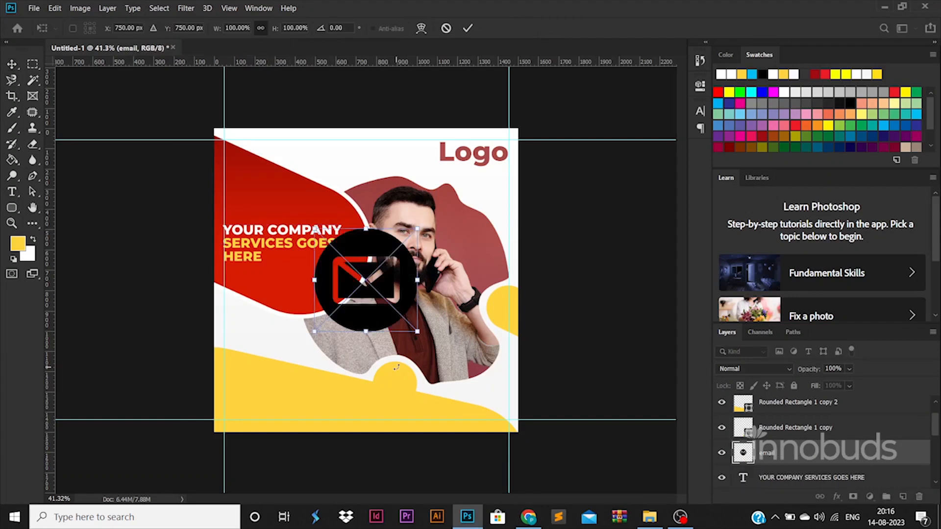
Place the email icon and shrink the phone, globe and email icons to about 112 px
{"action": "key", "text": "Return"}
{"action": "left_click", "coordinate": [807, 477]}
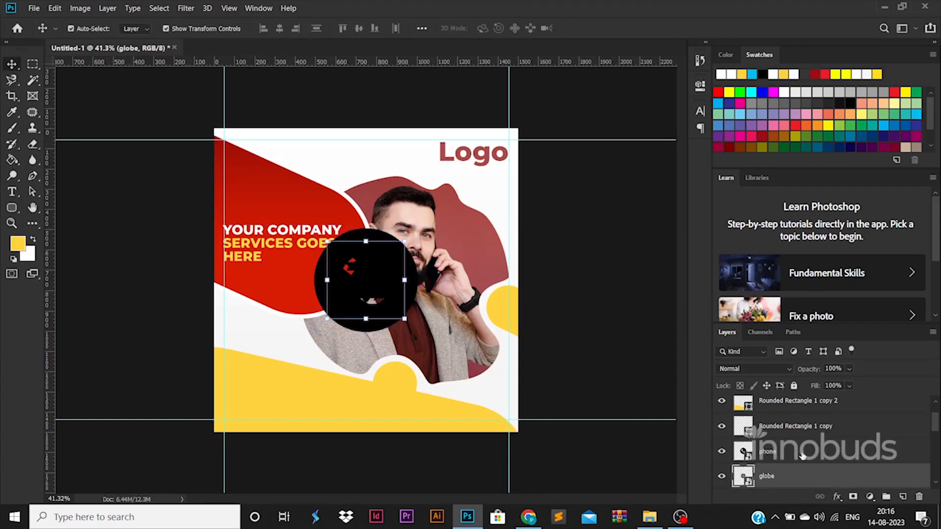
{"action": "scroll", "coordinate": [801, 455], "scroll_direction": "down", "scroll_amount": 1}
{"action": "left_click", "coordinate": [798, 432]}
{"action": "left_click", "coordinate": [794, 479], "text": "shift"}
{"action": "key", "text": "ctrl+t"}
{"action": "left_click_drag", "start_coordinate": [416, 225], "coordinate": [237, 411]}
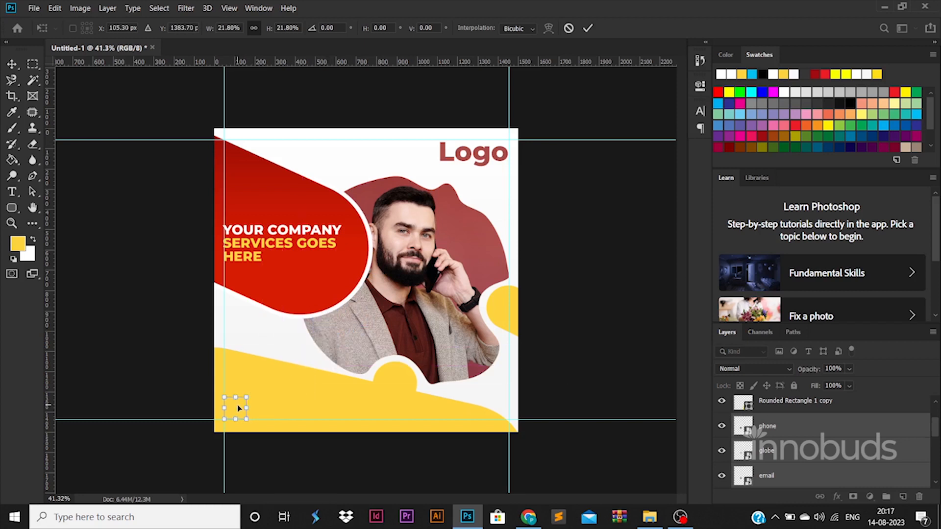
{"action": "key", "text": "Return"}
Move the icons to the lower-left corner and shrink them further
{"action": "left_click_drag", "start_coordinate": [774, 426], "coordinate": [765, 403]}
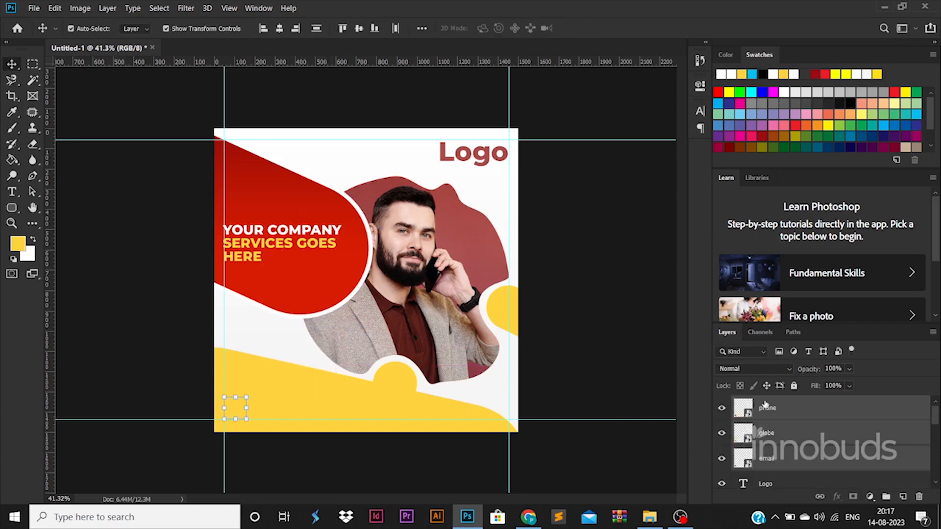
{"action": "left_click_drag", "start_coordinate": [246, 397], "coordinate": [338, 415]}
{"action": "key", "text": "Return"}
Adjust the globe icon's size and stack it above the email icon
{"action": "left_click", "coordinate": [232, 412]}
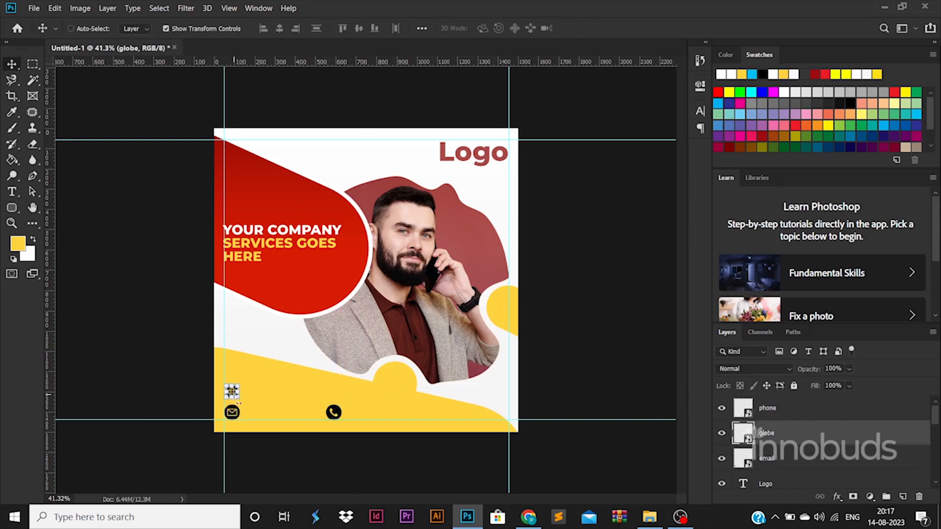
{"action": "left_click_drag", "start_coordinate": [244, 401], "coordinate": [246, 402]}
{"action": "key", "text": "Return"}
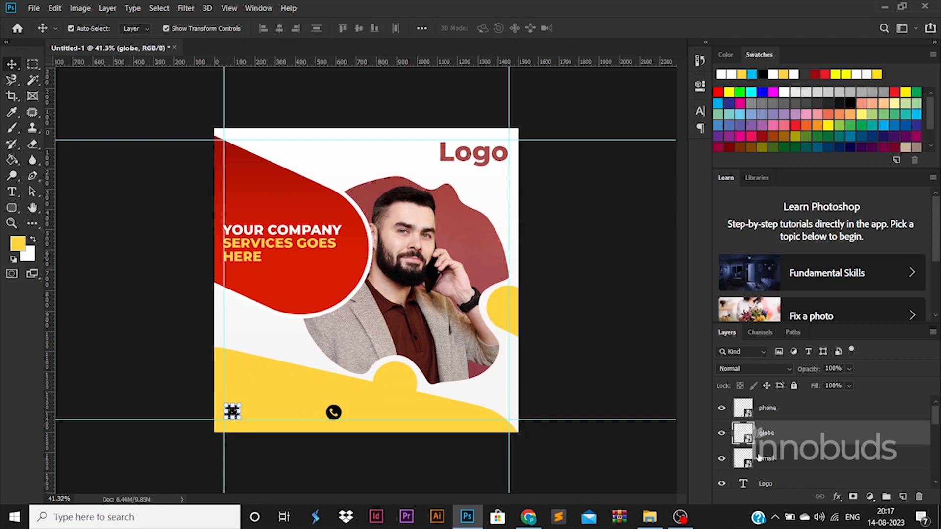
{"action": "left_click", "coordinate": [758, 457]}
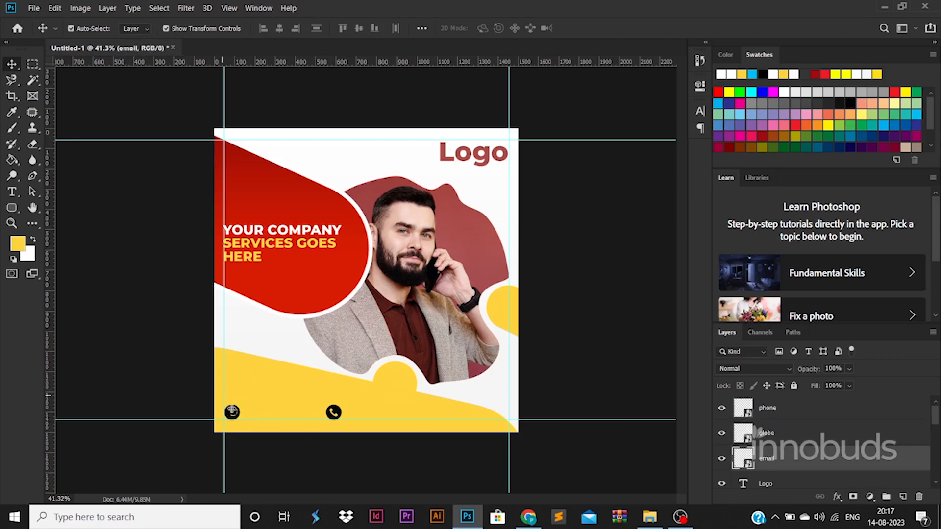
{"action": "left_click_drag", "start_coordinate": [232, 412], "coordinate": [232, 393]}
{"action": "key", "text": "ctrl+t"}
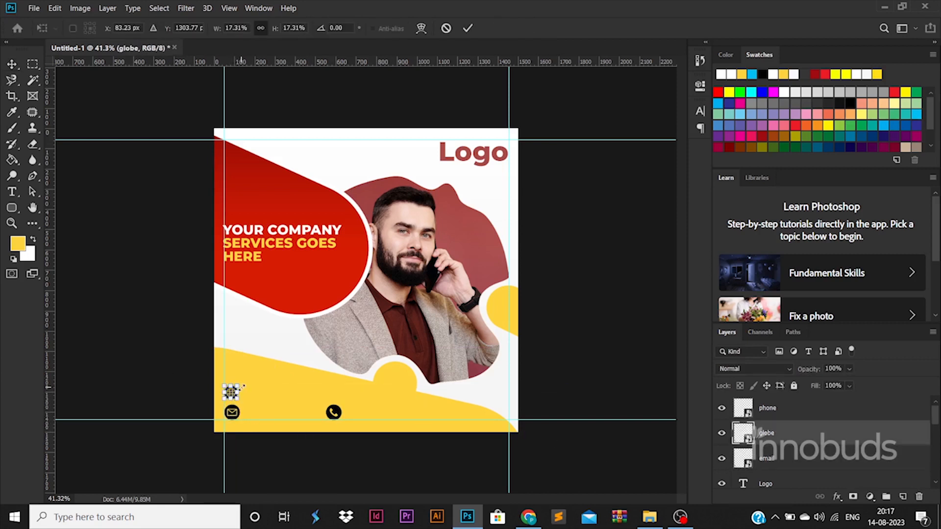
{"action": "key", "text": "Return"}
{"action": "left_click", "coordinate": [201, 358]}
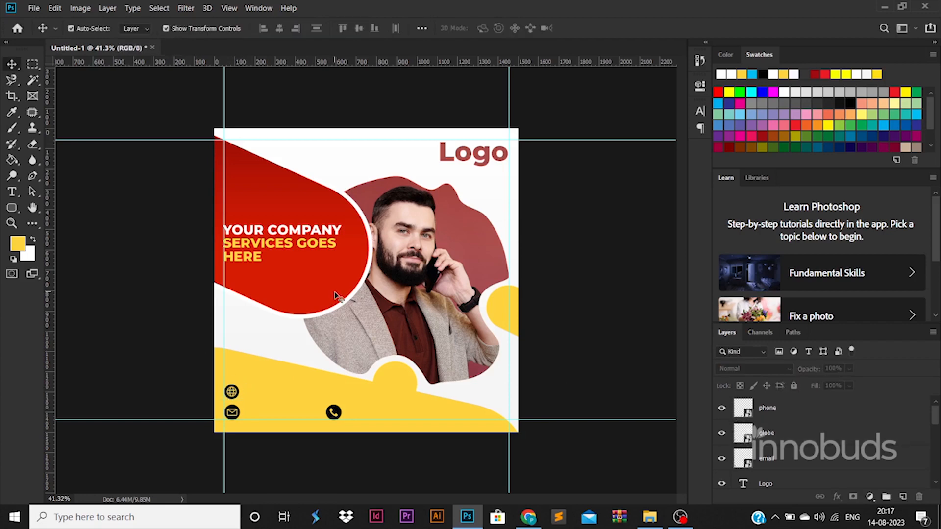
{"action": "left_click", "coordinate": [232, 391]}
Paste the red shape's gradient style onto the three icons, then undo it
{"action": "left_click", "coordinate": [312, 272]}
{"action": "right_click", "coordinate": [312, 273]}
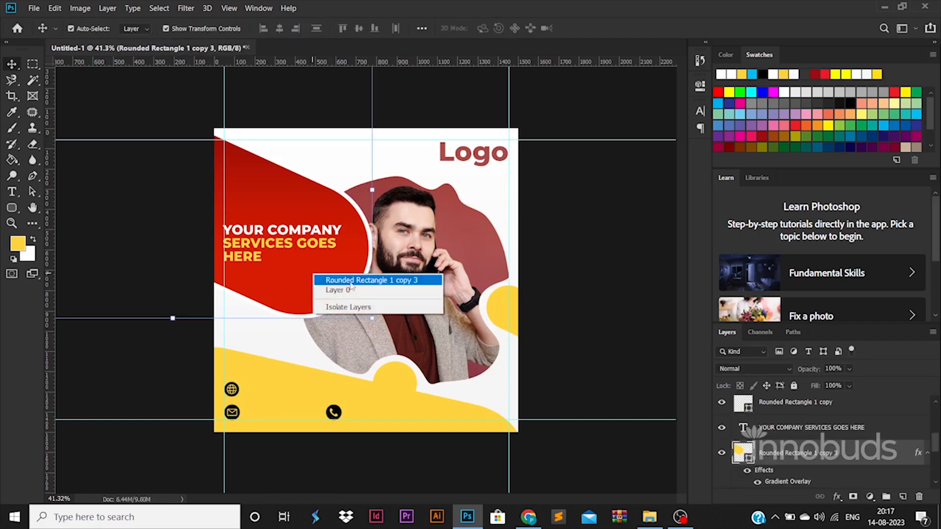
{"action": "right_click", "coordinate": [806, 446]}
{"action": "left_click", "coordinate": [677, 268]}
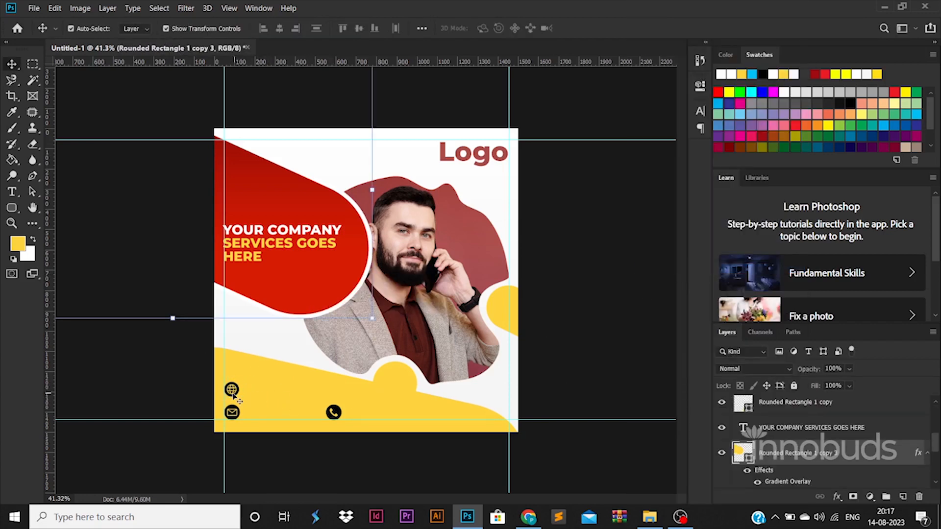
{"action": "left_click", "coordinate": [232, 391]}
{"action": "left_click", "coordinate": [852, 434]}
{"action": "scroll", "coordinate": [852, 436], "scroll_direction": "up", "scroll_amount": 1}
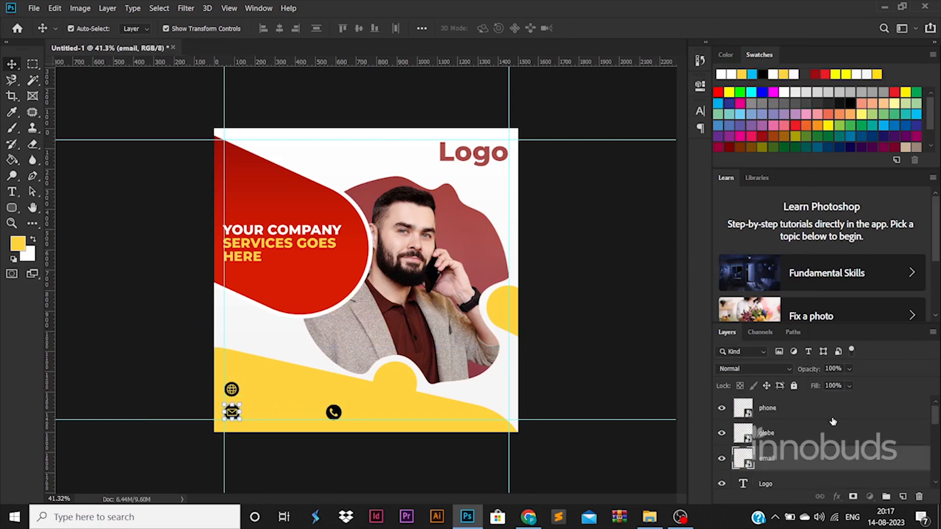
{"action": "left_click", "coordinate": [832, 418], "text": "shift"}
{"action": "right_click", "coordinate": [832, 418]}
{"action": "left_click", "coordinate": [701, 308]}
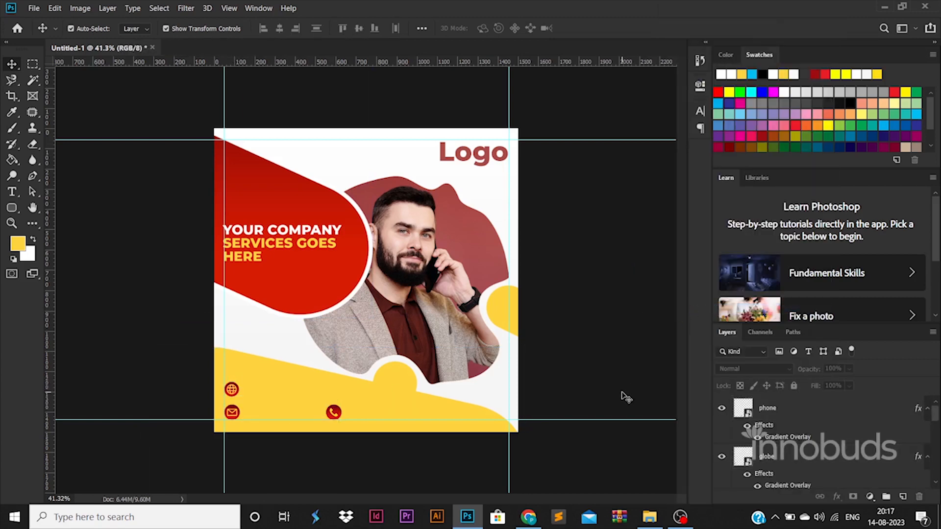
{"action": "key", "text": "ctrl+z"}
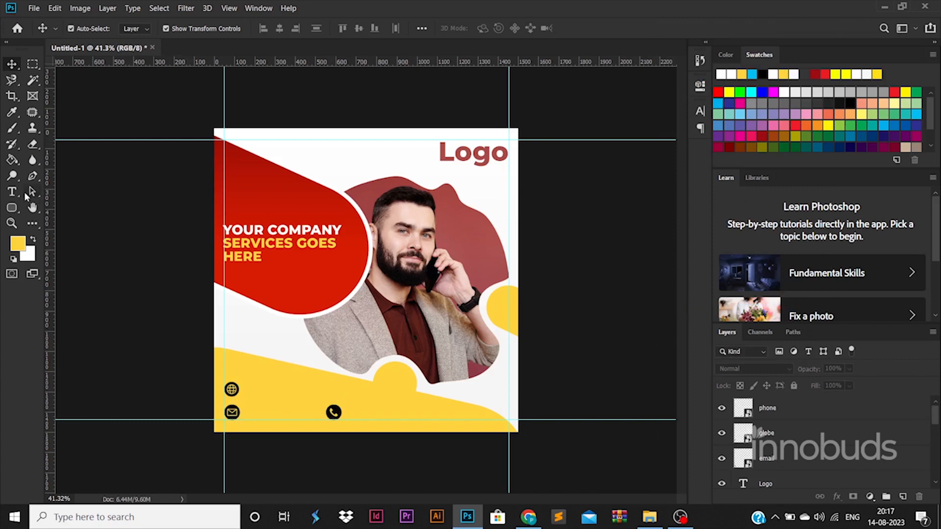
Make the phone-number text black (#000000) and duplicate it beside the mail icon
{"action": "left_click", "coordinate": [19, 192]}
{"action": "left_click", "coordinate": [357, 407]}
{"action": "key", "text": "BackSpace"}
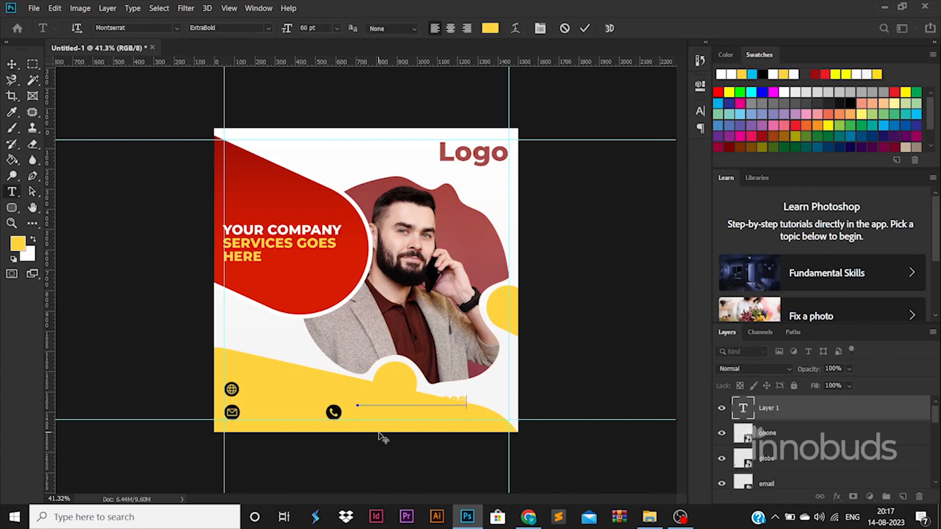
{"action": "key", "text": "ctrl+a"}
{"action": "left_click", "coordinate": [490, 28]}
{"action": "left_click_drag", "start_coordinate": [623, 343], "coordinate": [565, 477]}
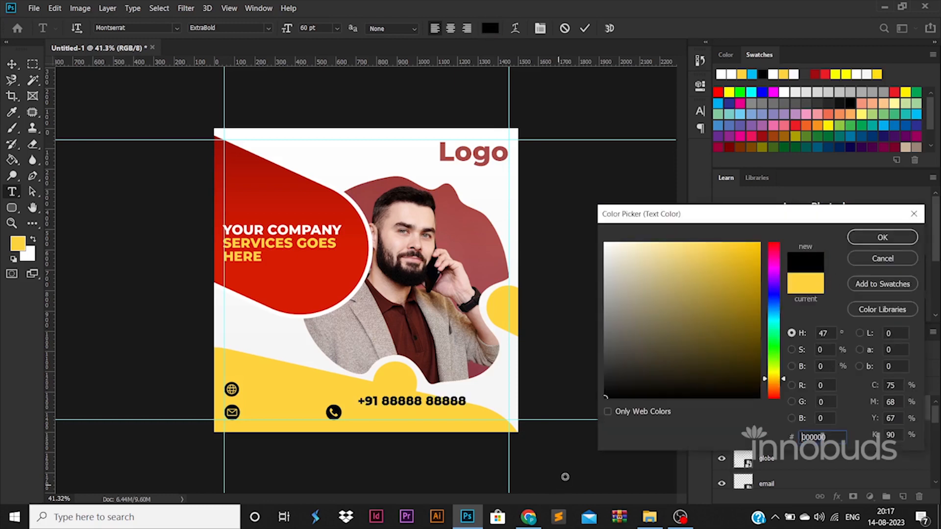
{"action": "left_click", "coordinate": [882, 237]}
{"action": "left_click", "coordinate": [12, 64]}
{"action": "left_click_drag", "start_coordinate": [409, 400], "coordinate": [286, 402]}
Replace the copied text with the email address in Regular weight at 30 pt
{"action": "key", "text": "t"}
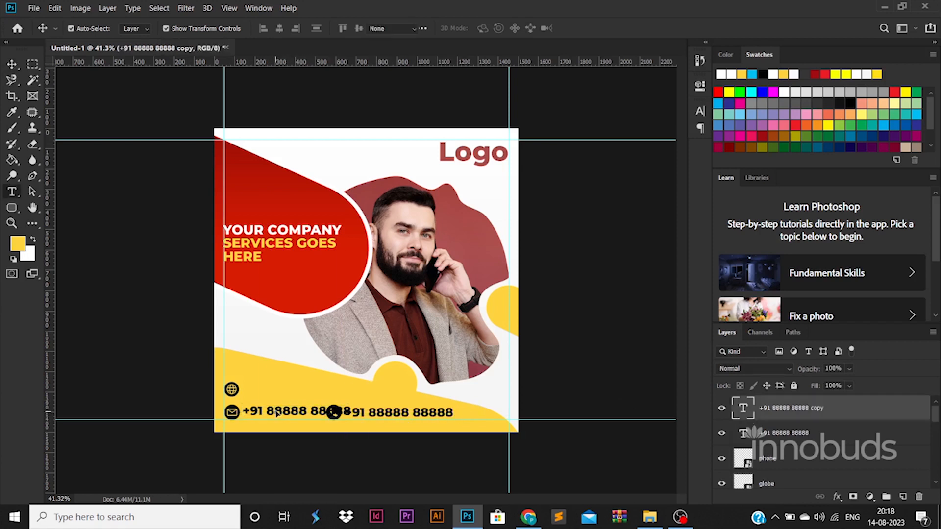
{"action": "left_click", "coordinate": [278, 414]}
{"action": "key", "text": "ctrl+a"}
{"action": "key", "text": "BackSpace"}
{"action": "left_click", "coordinate": [276, 414], "text": "ctrl"}
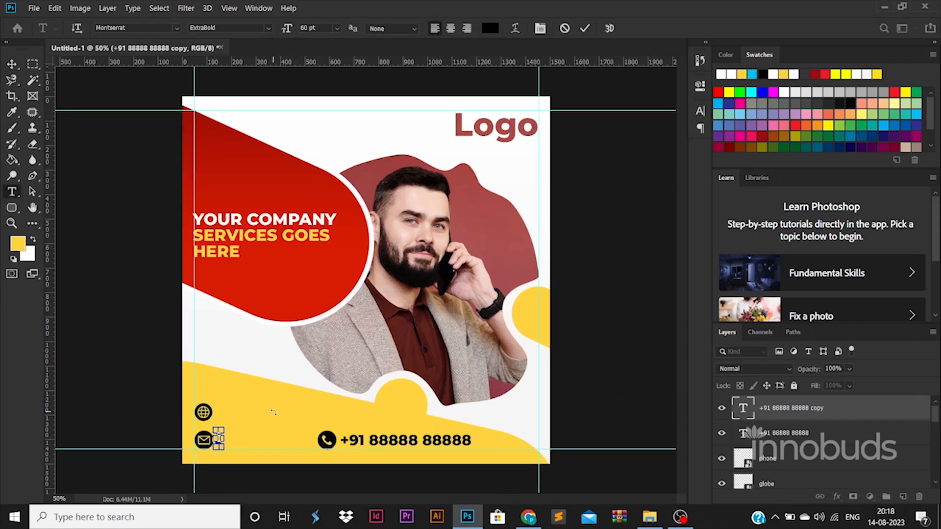
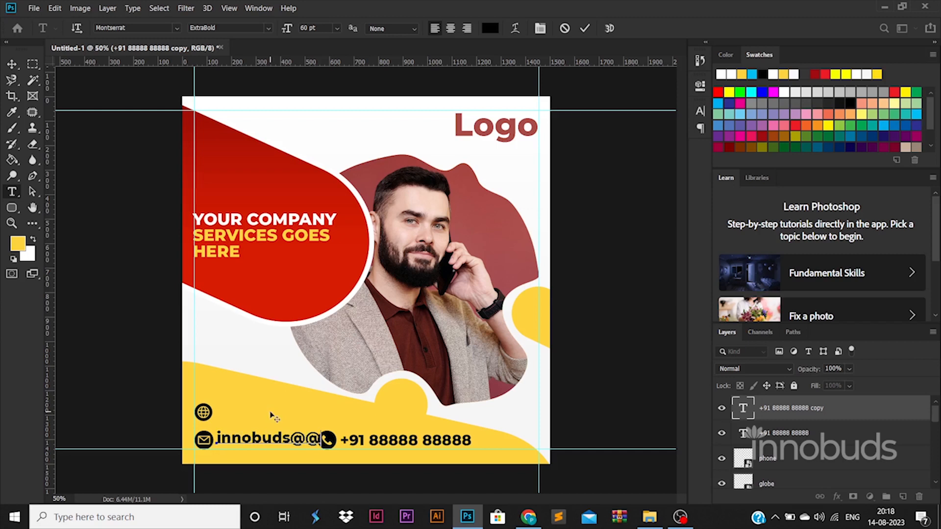
{"action": "key", "text": "ctrl+a"}
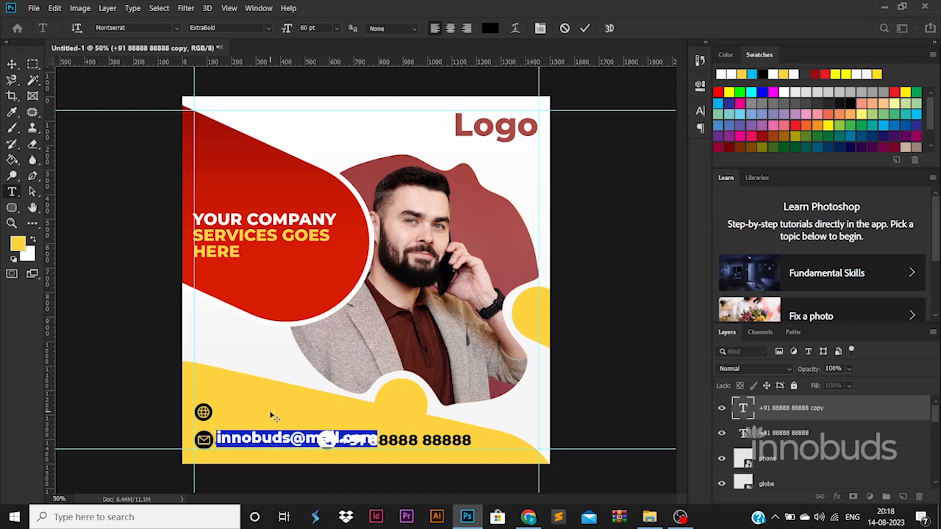
{"action": "left_click", "coordinate": [268, 28]}
{"action": "left_click", "coordinate": [230, 99]}
{"action": "type", "text": "30"}
{"action": "key", "text": "Return"}
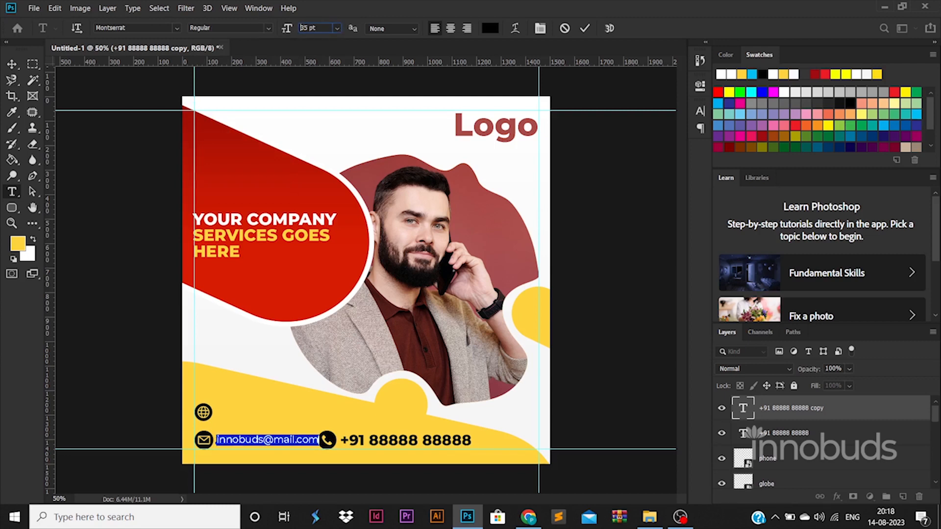
{"action": "left_click", "coordinate": [11, 64]}
{"action": "left_click_drag", "start_coordinate": [261, 440], "coordinate": [261, 410]}
{"action": "left_click", "coordinate": [103, 363]}
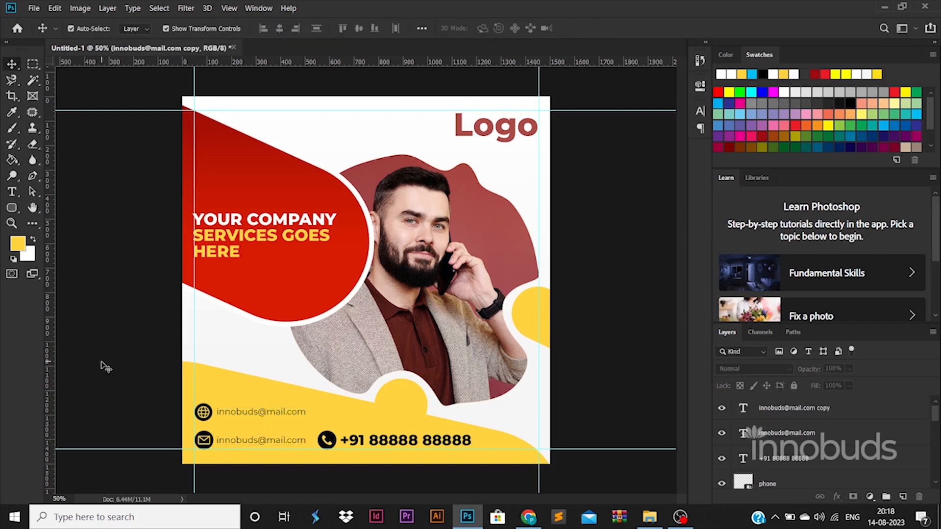
{"action": "double_click", "coordinate": [260, 412]}
{"action": "double_click", "coordinate": [283, 413]}
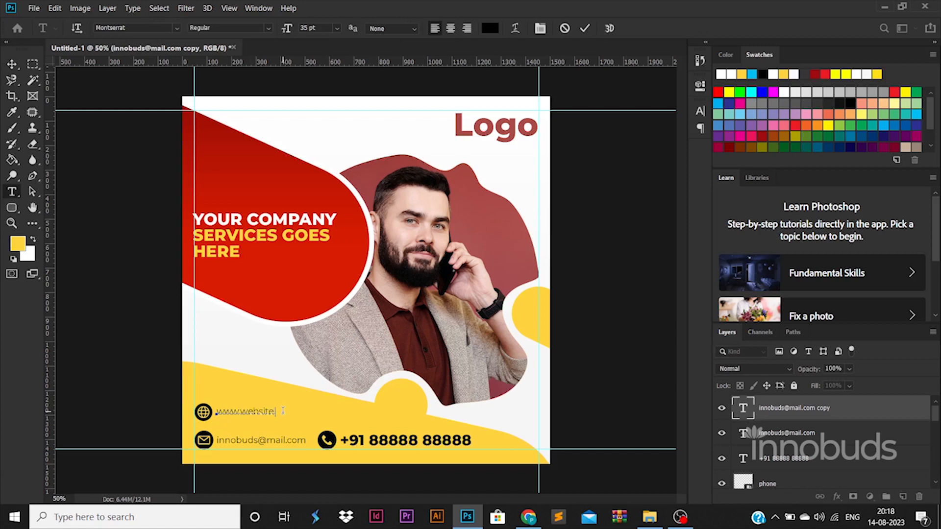
{"action": "left_click", "coordinate": [12, 64]}
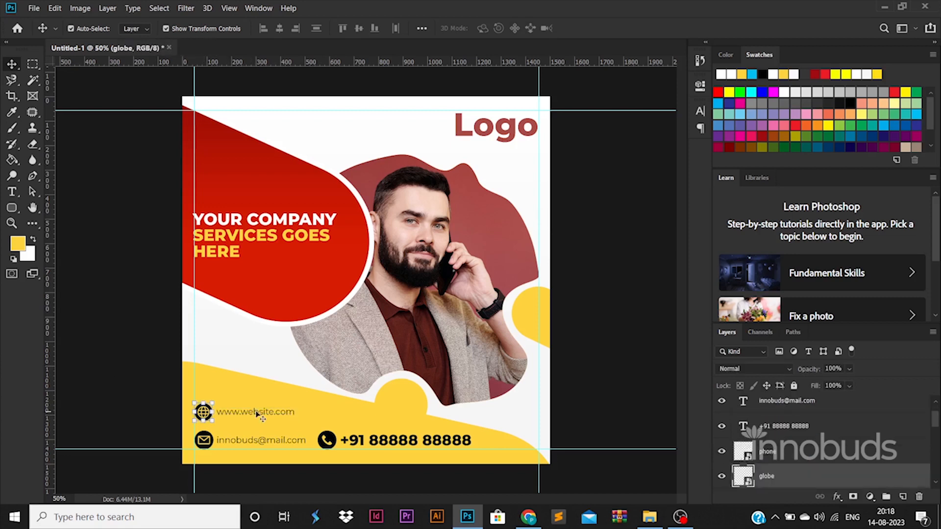
{"action": "left_click", "coordinate": [273, 414]}
{"action": "left_click_drag", "start_coordinate": [273, 413], "coordinate": [273, 416]}
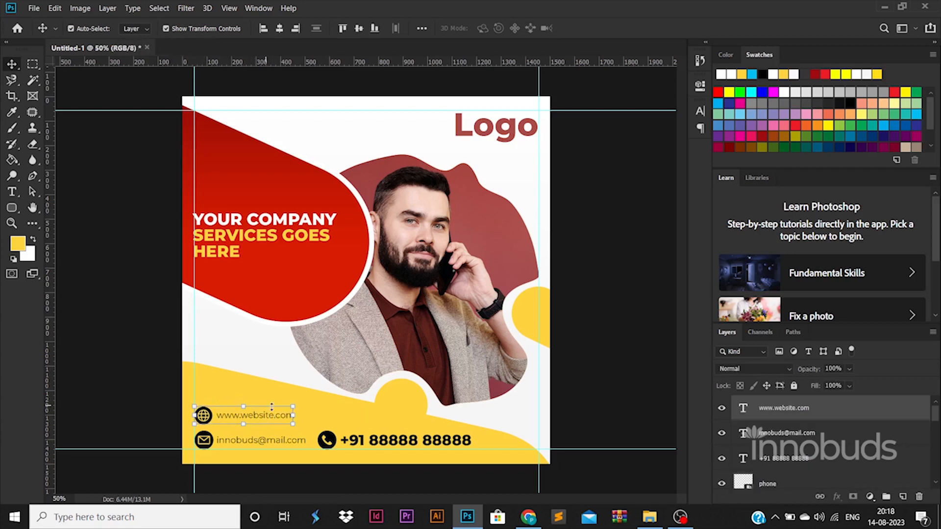
{"action": "left_click", "coordinate": [117, 347]}
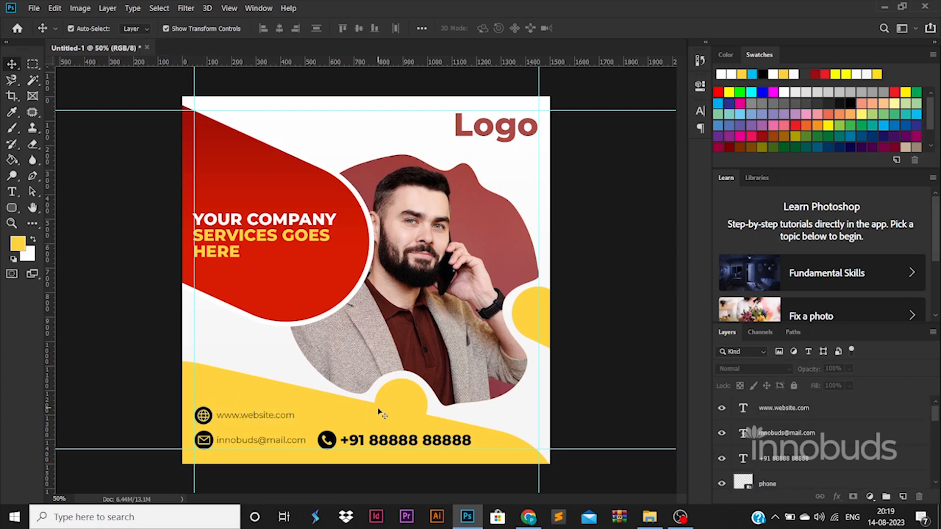
Draw a black-filled rounded rectangle over the phone number
{"action": "mouse_move", "coordinate": [307, 425]}
{"action": "left_mouse_down"}
{"action": "mouse_move", "coordinate": [455, 437]}
{"action": "mouse_move", "coordinate": [442, 440]}
{"action": "left_mouse_up"}
{"action": "key", "text": "v"}
{"action": "left_click_drag", "start_coordinate": [846, 402], "coordinate": [795, 437]}
{"action": "double_click", "coordinate": [745, 466]}
{"action": "left_click_drag", "start_coordinate": [674, 342], "coordinate": [532, 460]}
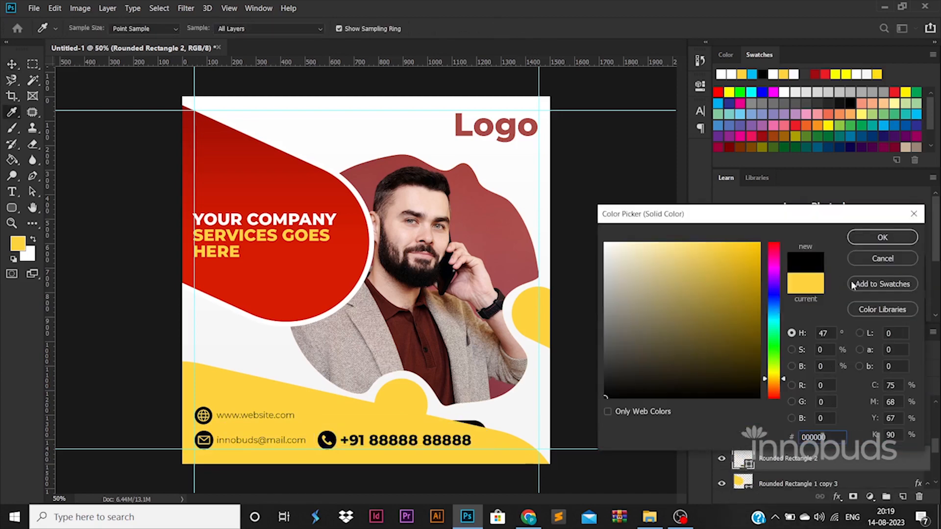
{"action": "left_click", "coordinate": [906, 240]}
Move the black bar behind the text, stretch it wider and nudge it up
{"action": "left_click_drag", "start_coordinate": [857, 460], "coordinate": [847, 397]}
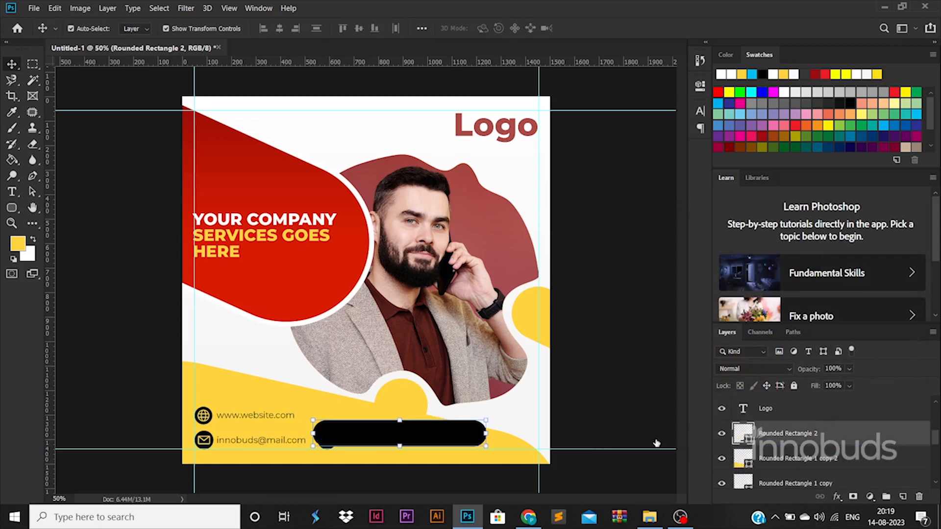
{"action": "left_click", "coordinate": [447, 436]}
{"action": "left_click_drag", "start_coordinate": [486, 434], "coordinate": [534, 442]}
{"action": "key", "text": "Up"}
{"action": "key", "text": "Up"}
Copy the red shape's gradient layer style onto the bar and nudge it down
{"action": "left_click", "coordinate": [331, 292]}
{"action": "right_click", "coordinate": [850, 449]}
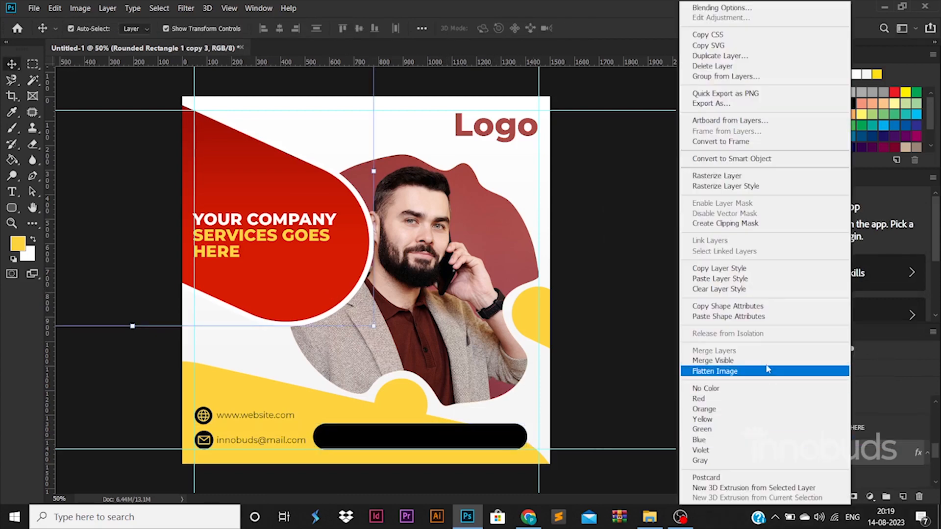
{"action": "left_click", "coordinate": [725, 270]}
{"action": "left_click", "coordinate": [804, 409]}
{"action": "right_click", "coordinate": [825, 408]}
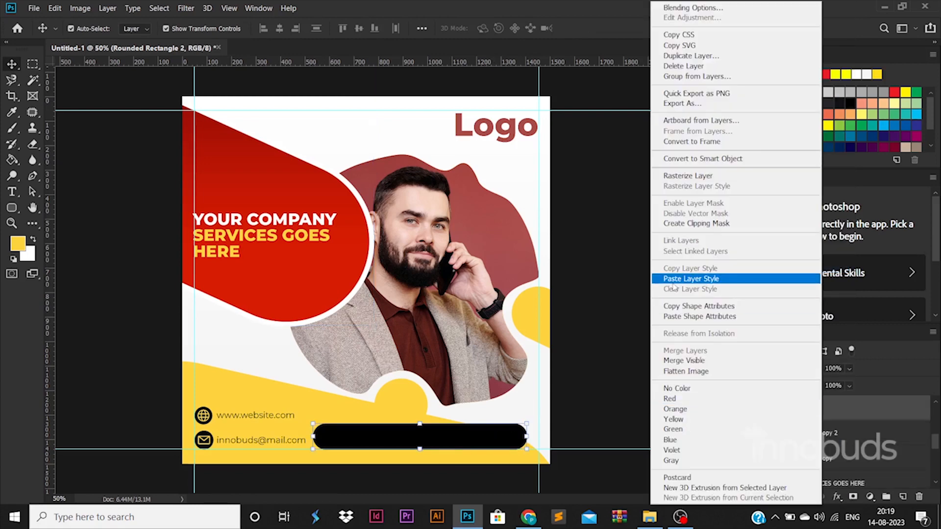
{"action": "left_click", "coordinate": [695, 278]}
{"action": "key", "text": "Down"}
{"action": "key", "text": "Down"}
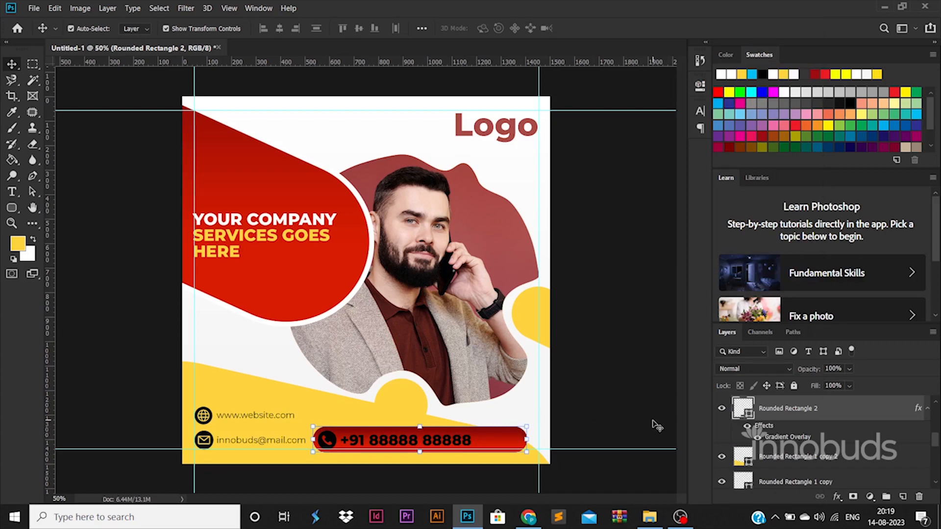
Select outside the yellow shape and try deleting the red bar's overhang, which fails on the shape layer
{"action": "right_click", "coordinate": [783, 418]}
{"action": "left_click", "coordinate": [686, 267]}
{"action": "left_click", "coordinate": [733, 458]}
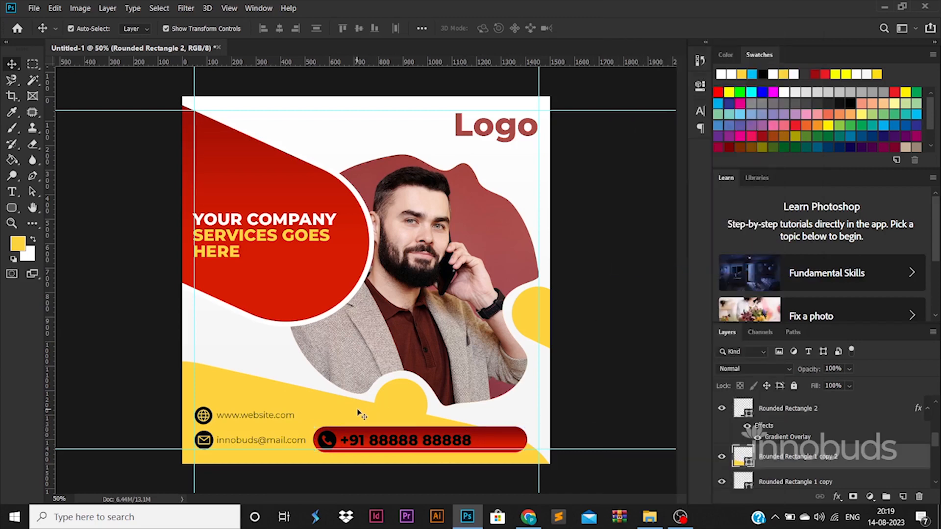
{"action": "left_click", "coordinate": [739, 458], "text": "ctrl"}
{"action": "right_click", "coordinate": [511, 446]}
{"action": "left_click", "coordinate": [534, 450]}
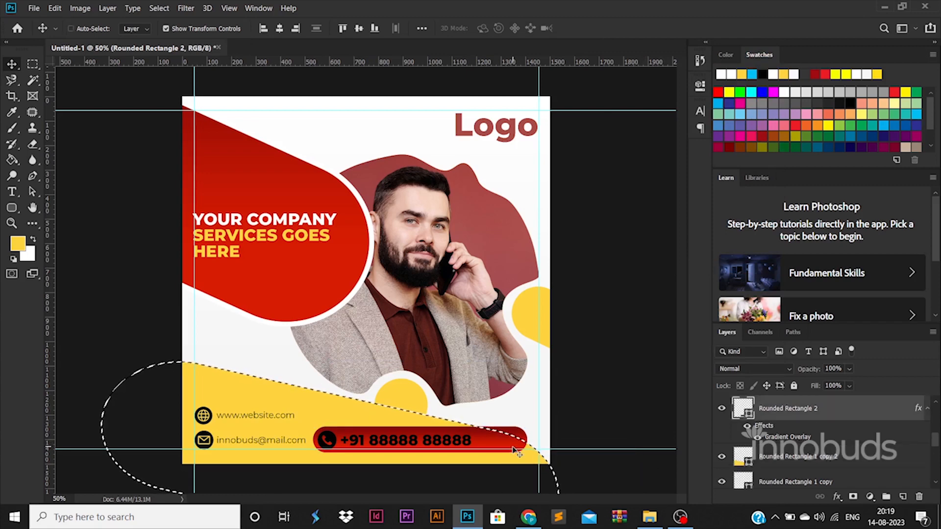
{"action": "key", "text": "ctrl+shift+i"}
{"action": "key", "text": "Delete"}
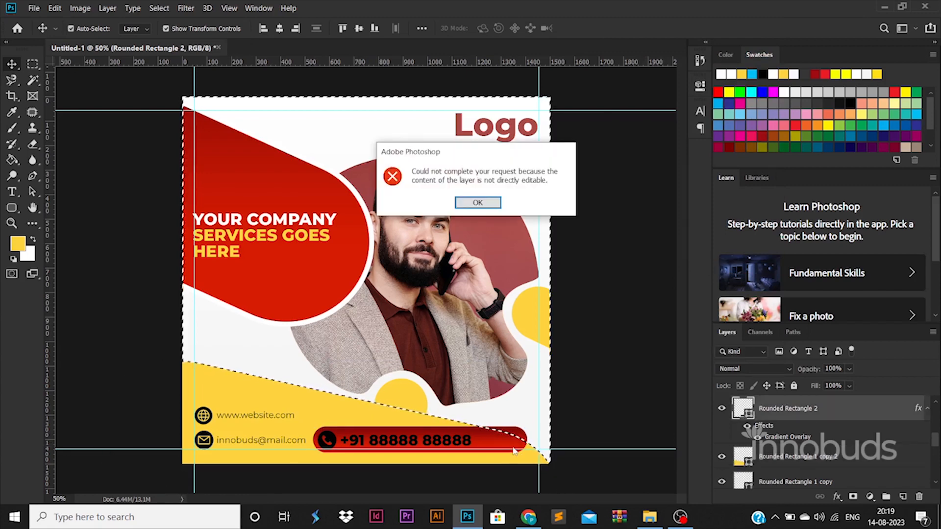
{"action": "key", "text": "Return"}
Rasterize the red bar layer and clear the selection
{"action": "right_click", "coordinate": [773, 408]}
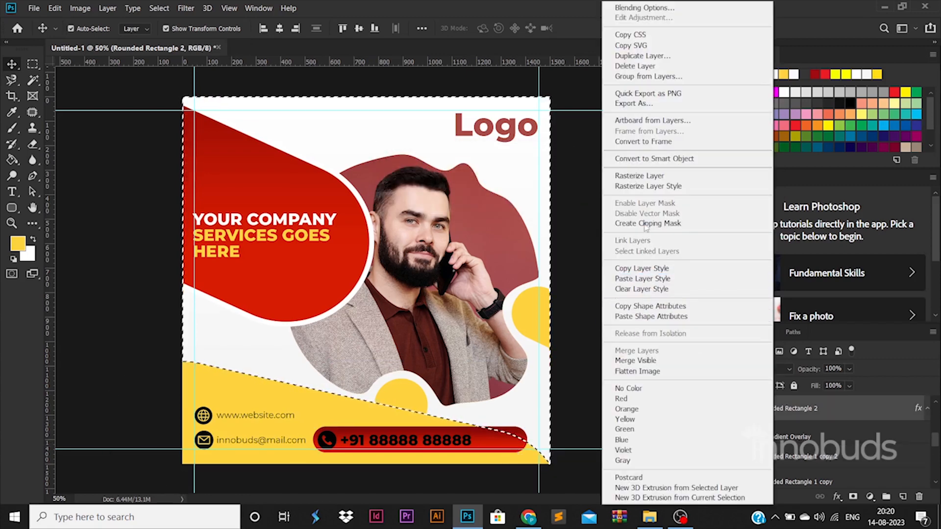
{"action": "left_click", "coordinate": [639, 176]}
{"action": "key", "text": "ctrl+d"}
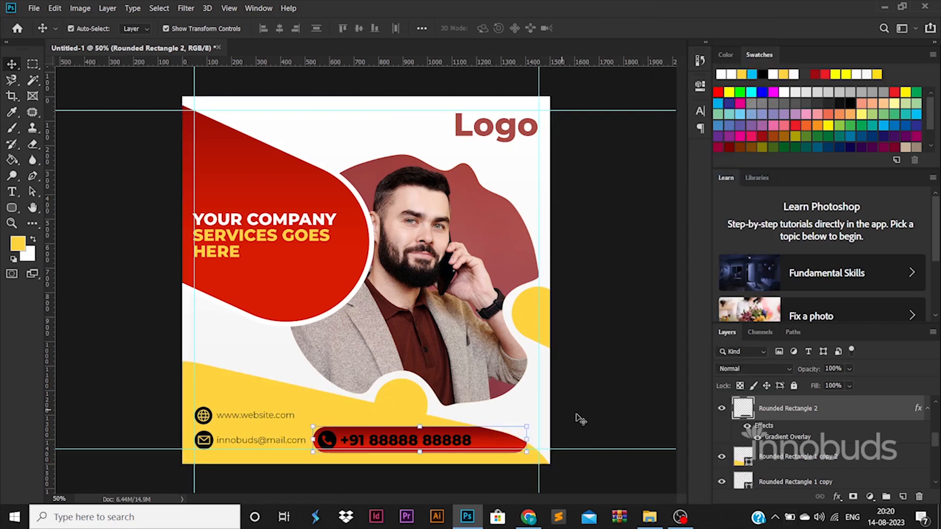
{"action": "left_click", "coordinate": [577, 417]}
{"action": "key", "text": "ctrl+z"}
{"action": "key", "text": "ctrl+z"}
{"action": "key", "text": "ctrl+d"}
Stretch the red bar to the right toward the canvas edge
{"action": "left_click", "coordinate": [524, 435]}
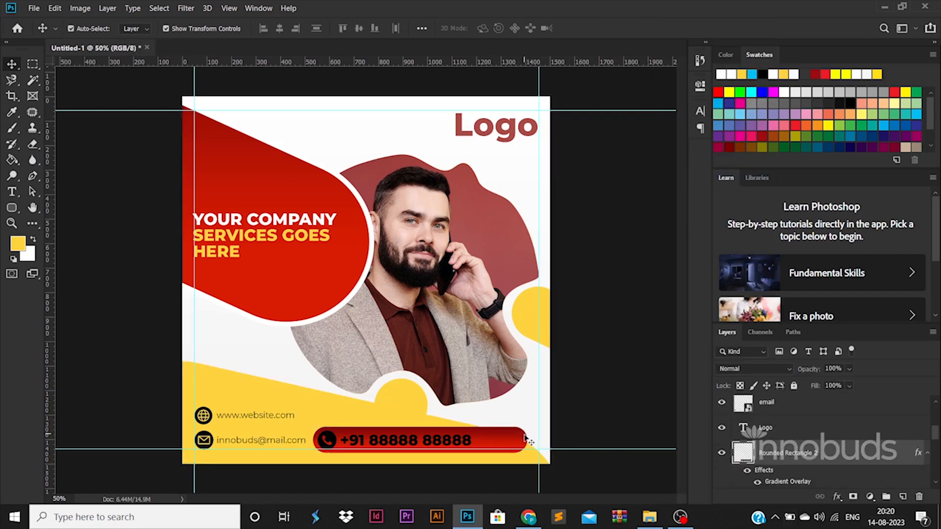
{"action": "left_click_drag", "start_coordinate": [526, 438], "coordinate": [558, 432]}
{"action": "key", "text": "Return"}
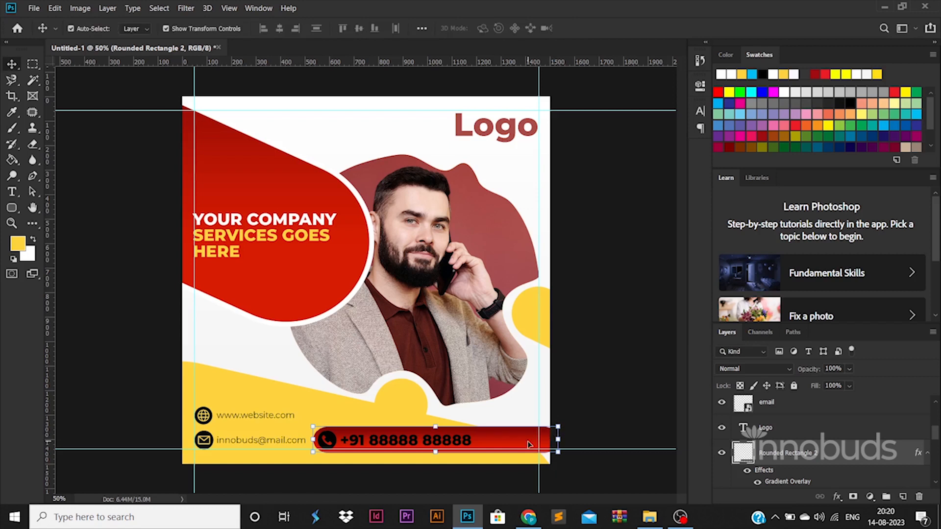
{"action": "left_click", "coordinate": [390, 415]}
Delete the bar's part outside the yellow shape's curved edge, then deselect
{"action": "left_click", "coordinate": [12, 65]}
{"action": "right_click", "coordinate": [332, 398]}
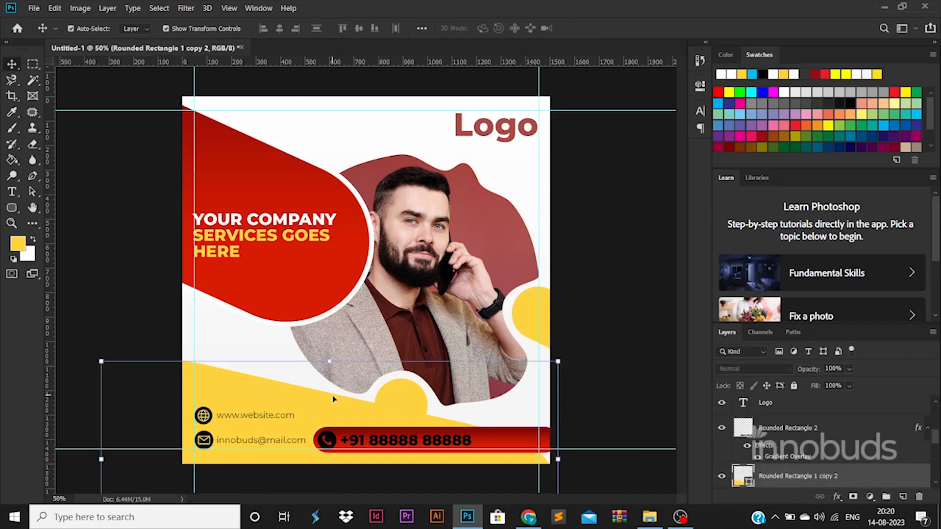
{"action": "left_click", "coordinate": [367, 404]}
{"action": "left_click", "coordinate": [742, 479], "text": "ctrl"}
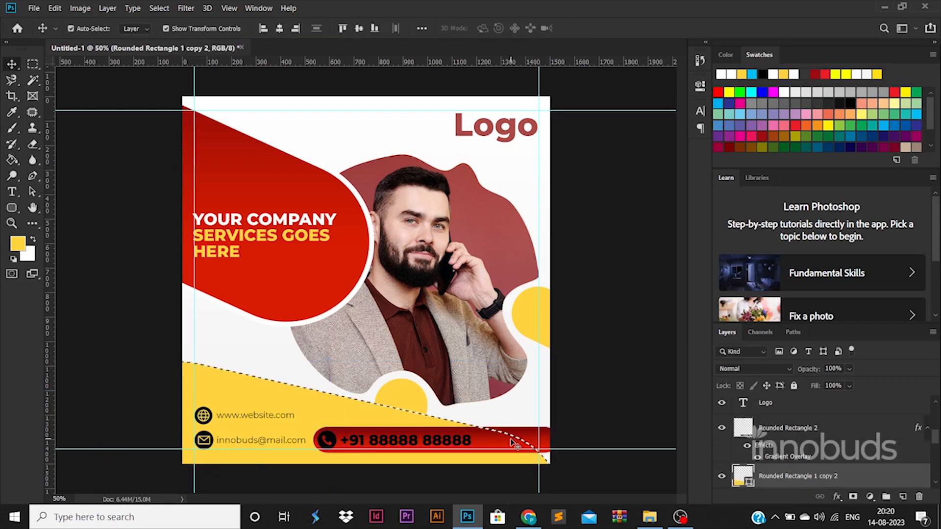
{"action": "right_click", "coordinate": [511, 440]}
{"action": "left_click", "coordinate": [536, 447]}
{"action": "key", "text": "ctrl+shift+i"}
{"action": "key", "text": "Delete"}
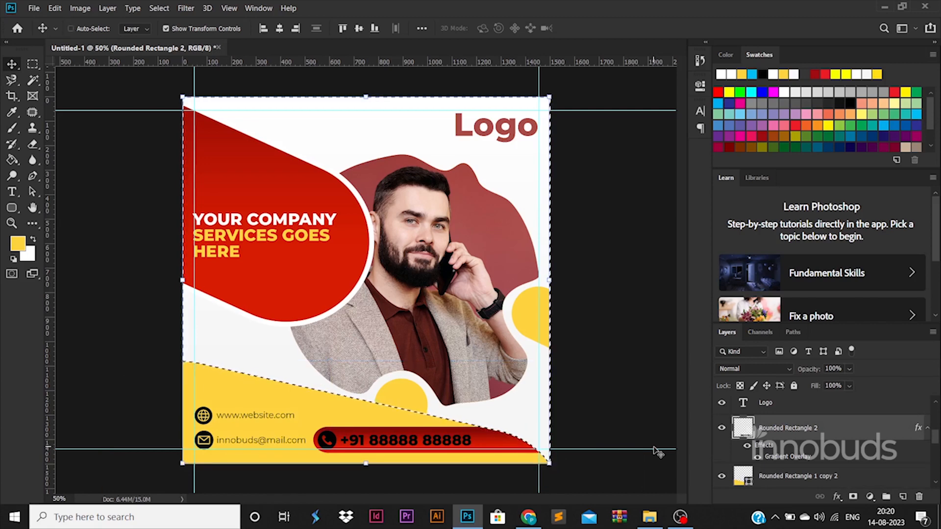
{"action": "key", "text": "ctrl+d"}
Change the phone number text colour to white
{"action": "double_click", "coordinate": [396, 441]}
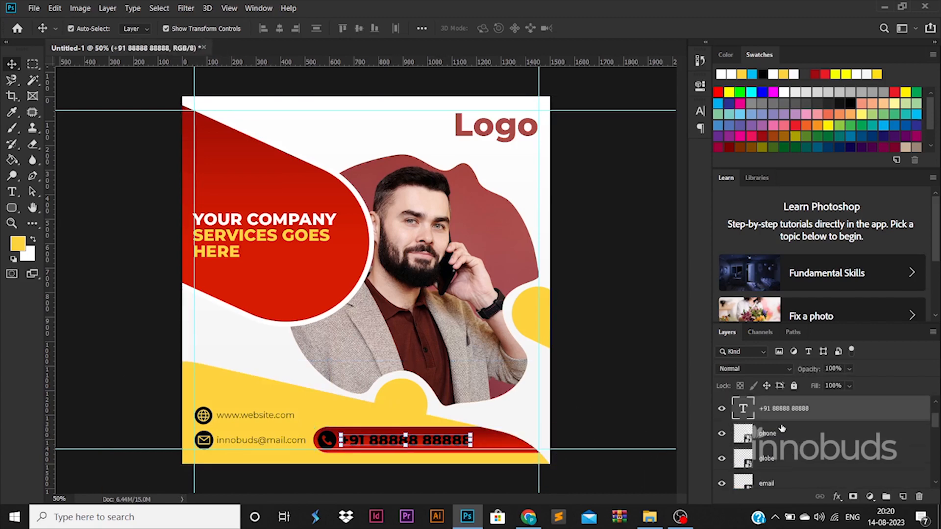
{"action": "left_click", "coordinate": [490, 28]}
{"action": "left_click", "coordinate": [608, 244]}
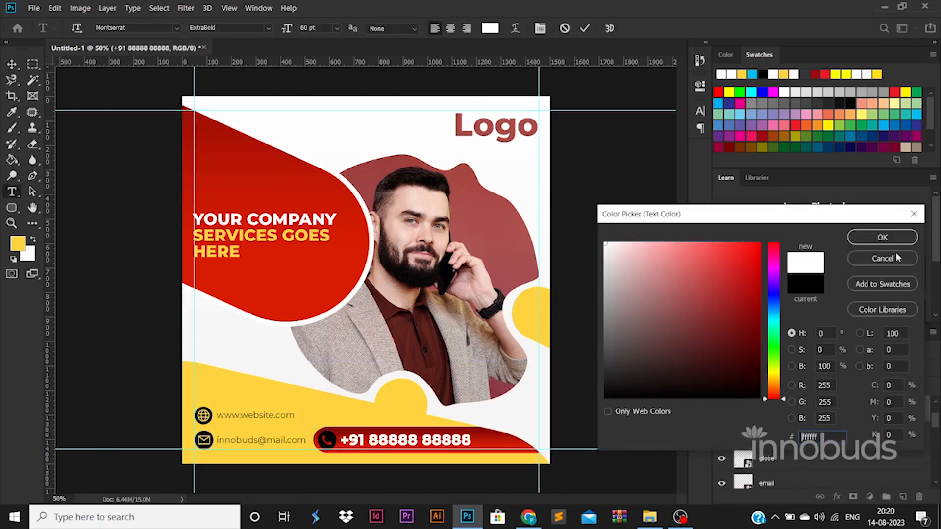
{"action": "left_click", "coordinate": [880, 237]}
{"action": "left_click", "coordinate": [12, 63]}
Give the phone icon a yellow Color Overlay layer style
{"action": "left_click", "coordinate": [328, 440]}
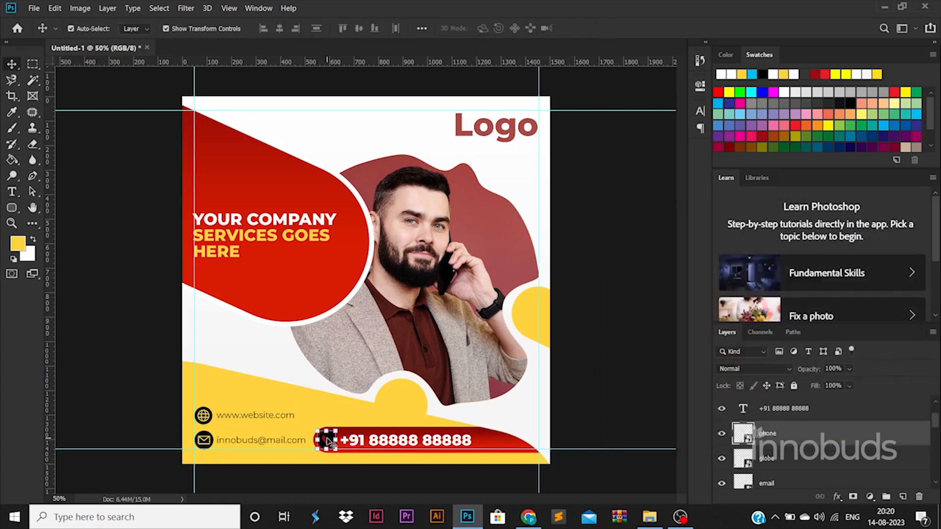
{"action": "double_click", "coordinate": [814, 437]}
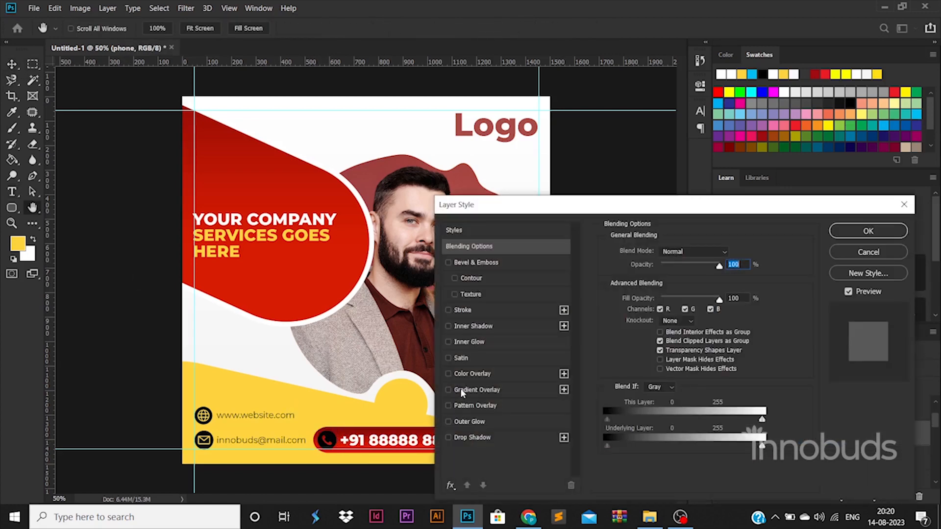
{"action": "left_click", "coordinate": [472, 373]}
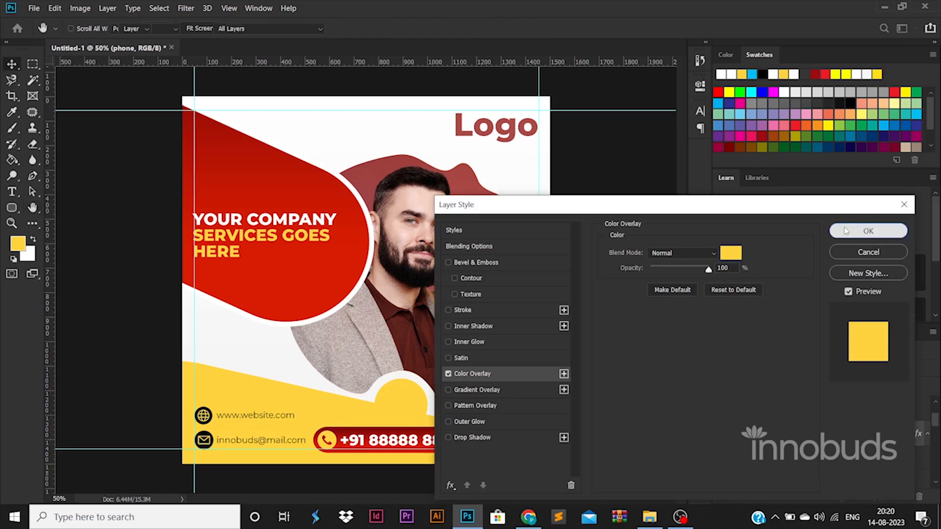
{"action": "left_click", "coordinate": [864, 231]}
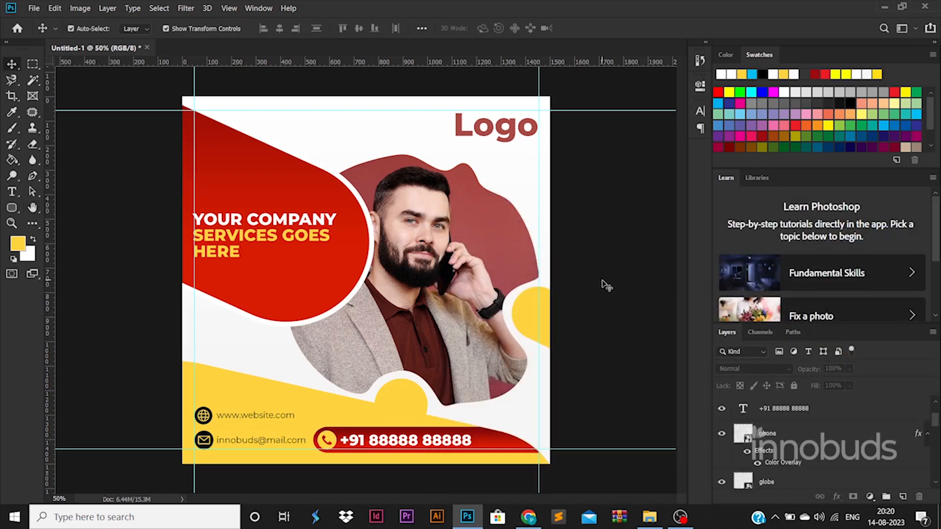
{"action": "left_click", "coordinate": [488, 222]}
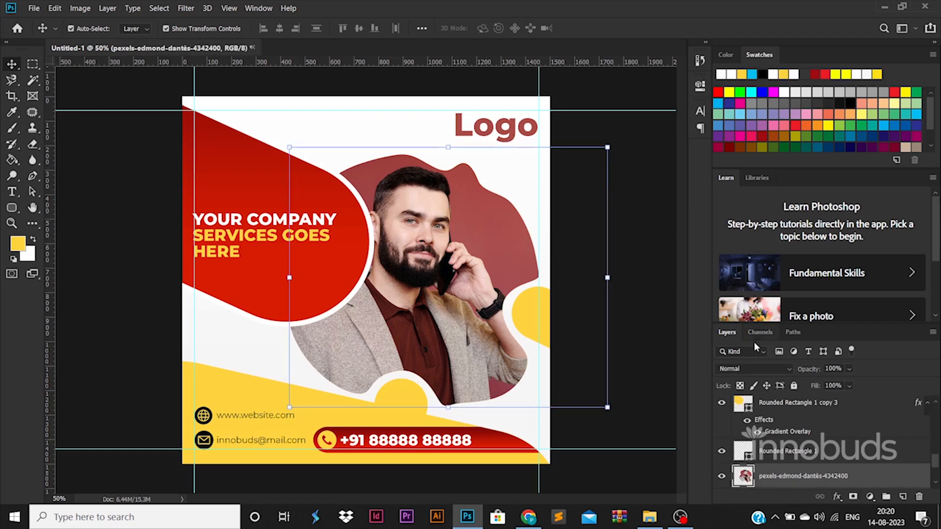
Enlarge the blob shape copy behind the photo slightly so a border shows
{"action": "scroll", "coordinate": [825, 456], "scroll_direction": "down", "scroll_amount": 1}
{"action": "left_click", "coordinate": [825, 472]}
{"action": "key", "text": "ctrl+t"}
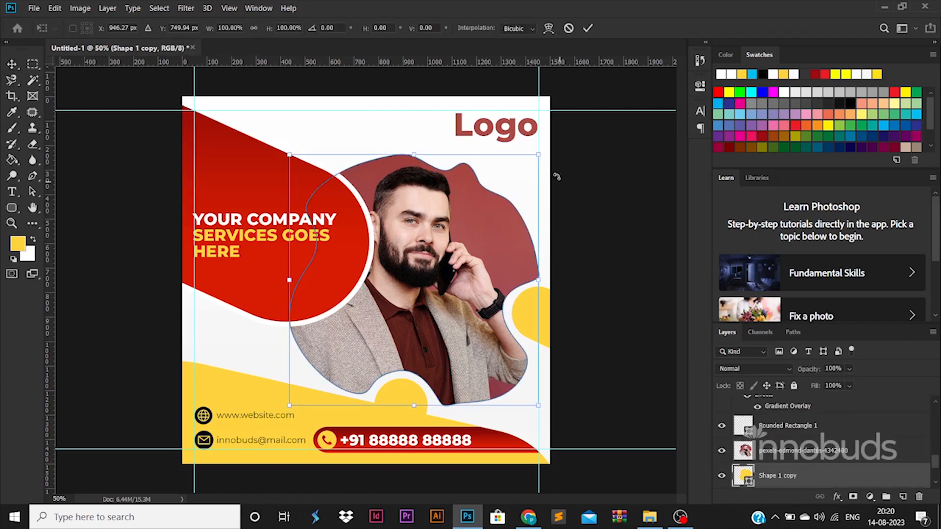
{"action": "left_click_drag", "start_coordinate": [544, 158], "coordinate": [548, 152]}
{"action": "key", "text": "Return"}
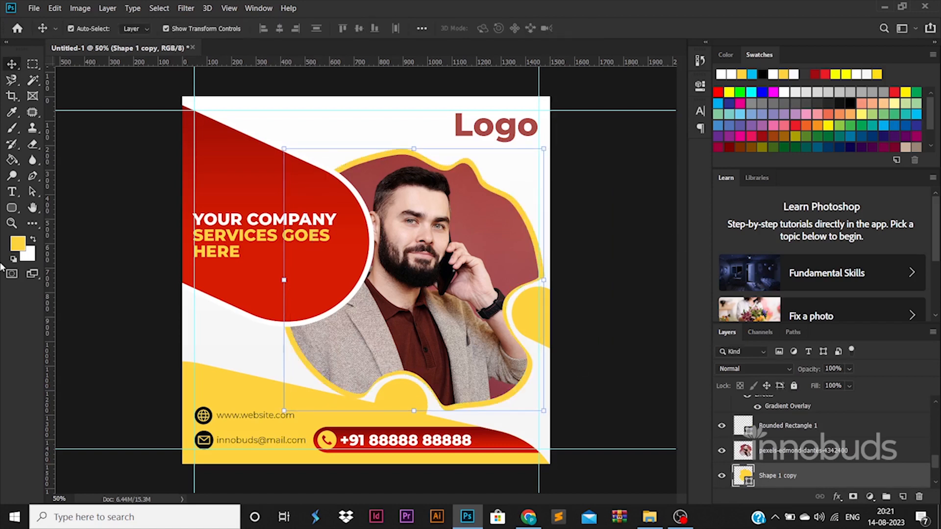
Set the blob copy's fill to none and its stroke to yellow, adjusting the thickness
{"action": "left_click", "coordinate": [13, 208]}
{"action": "left_click", "coordinate": [137, 28]}
{"action": "left_click", "coordinate": [86, 52]}
{"action": "left_click", "coordinate": [181, 28]}
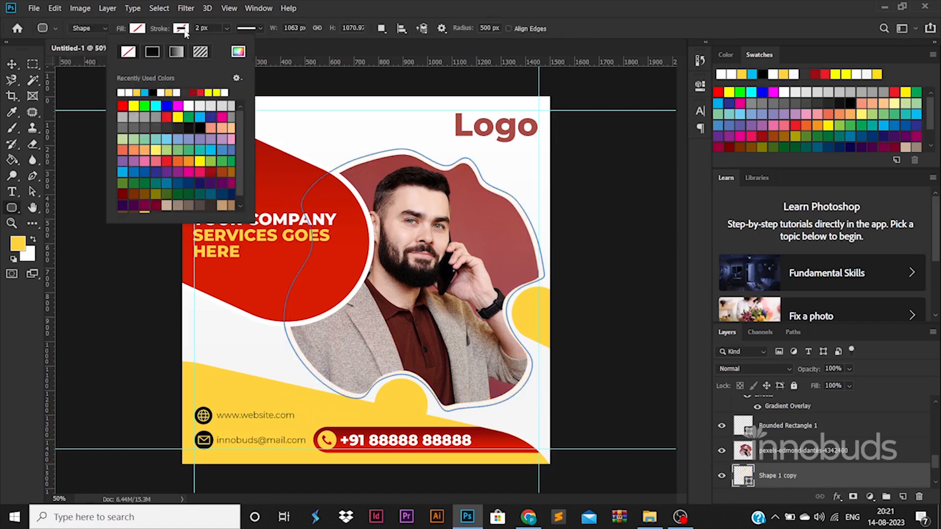
{"action": "left_click", "coordinate": [169, 91]}
{"action": "left_click", "coordinate": [196, 28]}
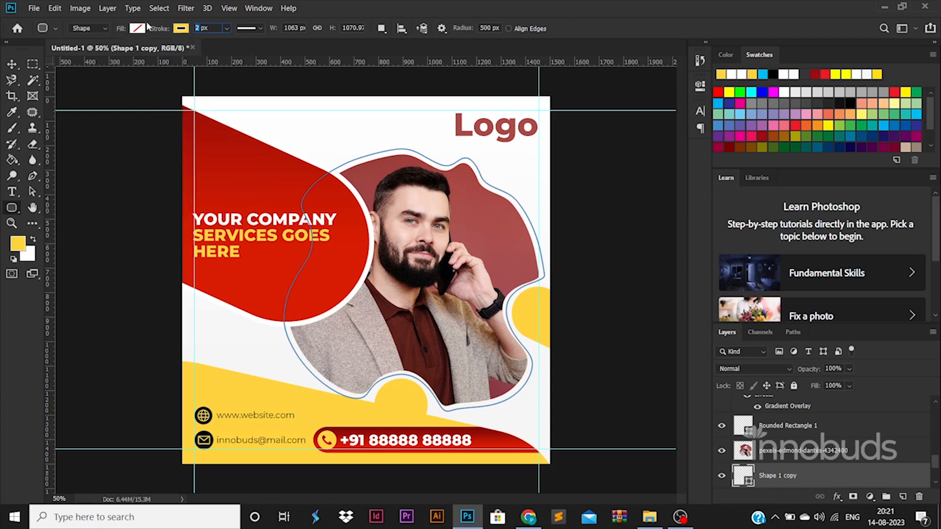
Rotate the yellow outline around the photo, then nudge the headline up about 20 px
{"action": "key", "text": "v"}
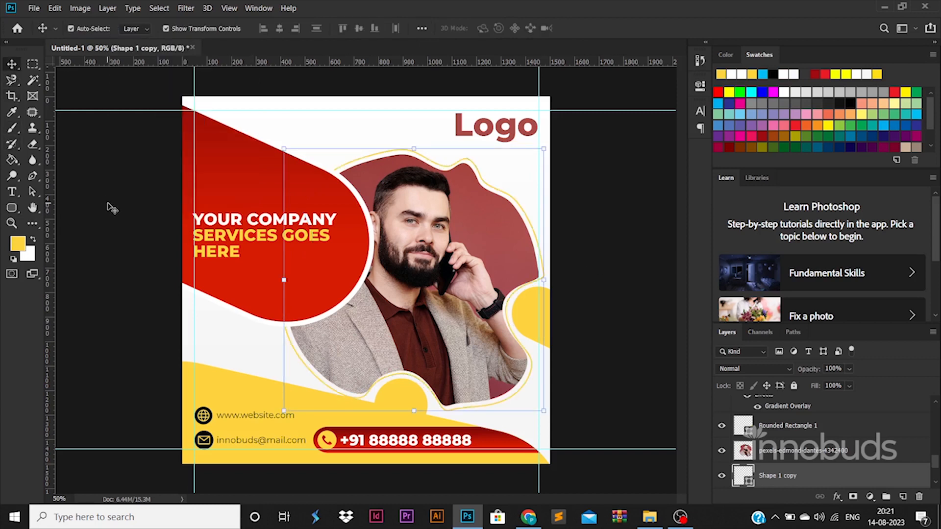
{"action": "key", "text": "ctrl+t"}
{"action": "left_click_drag", "start_coordinate": [559, 233], "coordinate": [554, 270]}
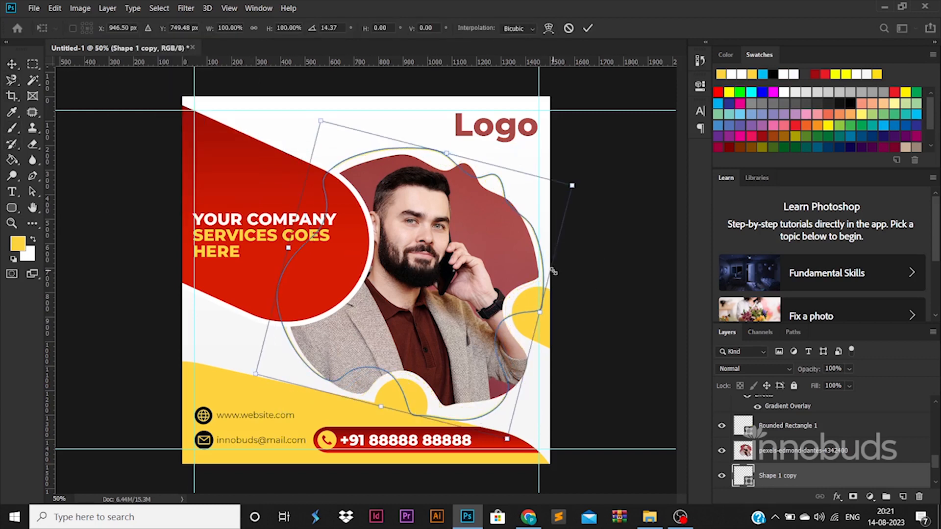
{"action": "key", "text": "Return"}
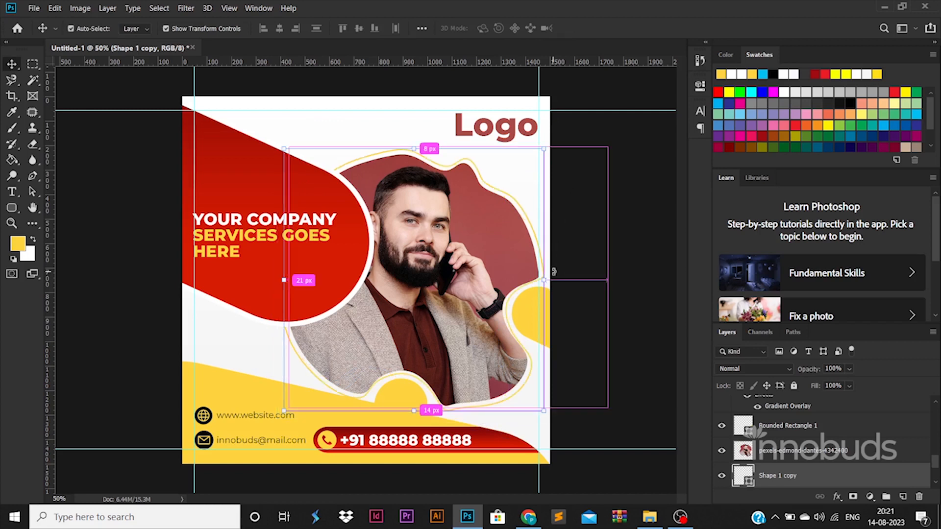
{"action": "key", "text": "ctrl+t"}
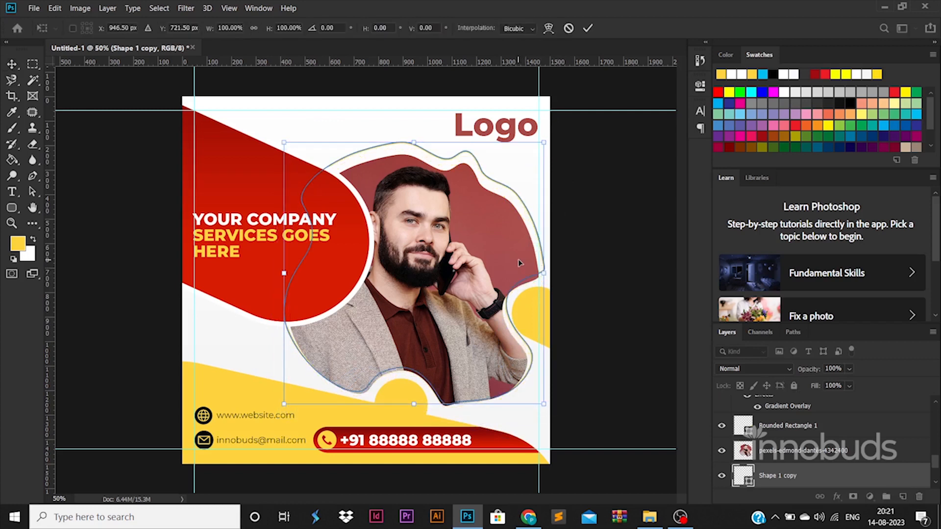
{"action": "key", "text": "Escape"}
{"action": "left_click", "coordinate": [669, 291]}
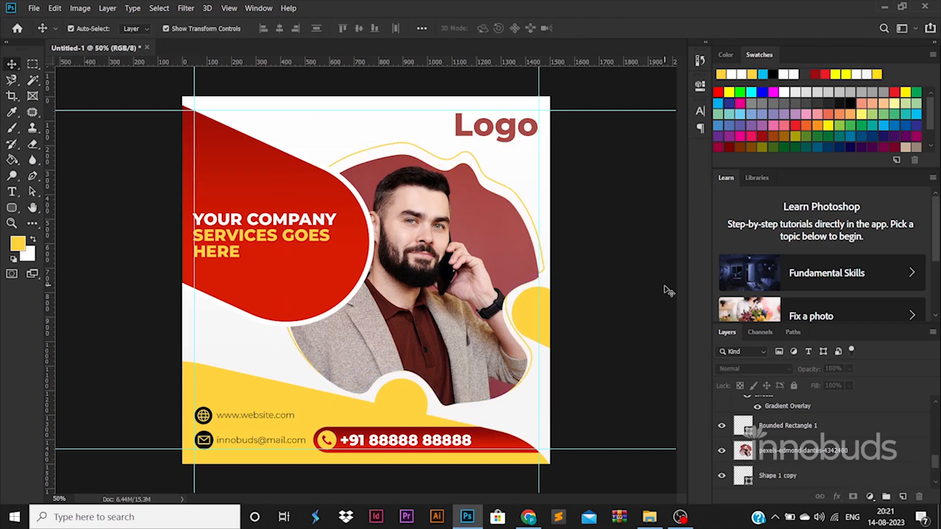
{"action": "left_click_drag", "start_coordinate": [275, 210], "coordinate": [278, 200]}
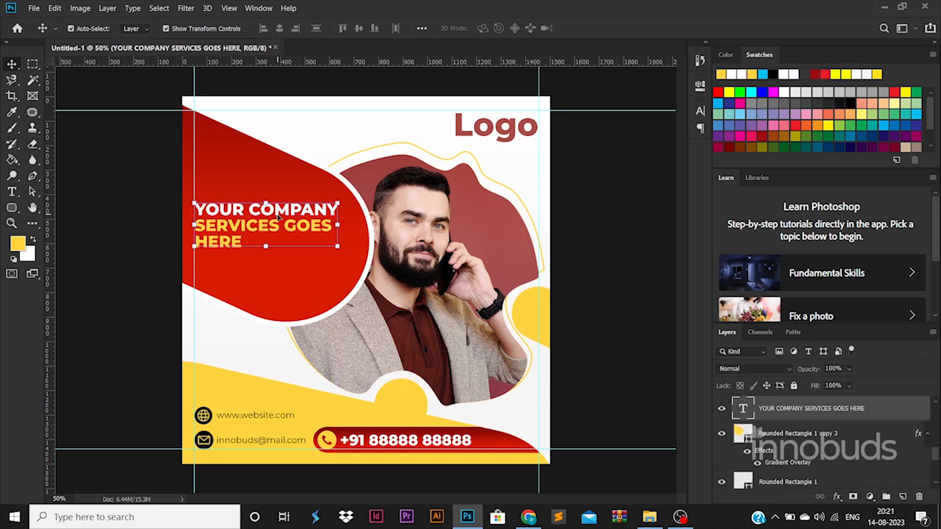
Try copying the yellow shape toward the top-left, undoing the misplaced copy and stray guide
{"action": "left_click", "coordinate": [597, 349]}
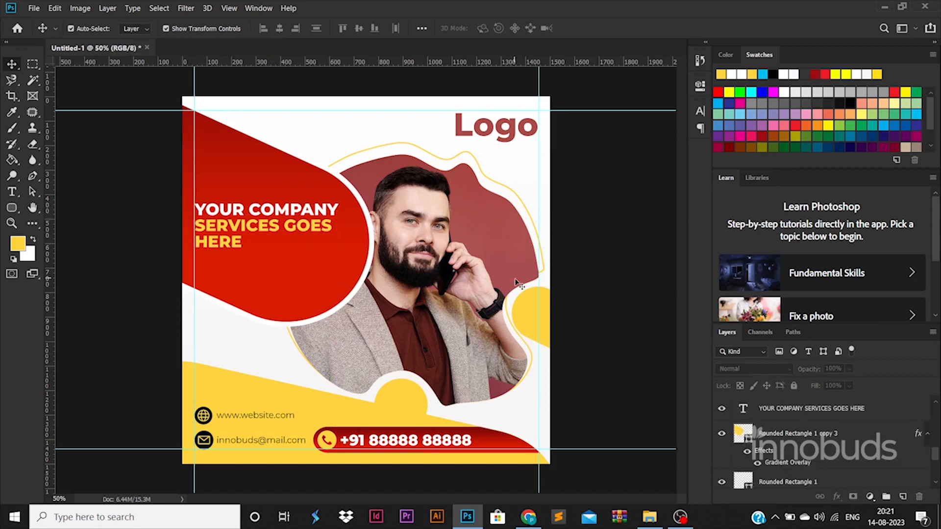
{"action": "left_click_drag", "start_coordinate": [518, 284], "coordinate": [204, 66]}
{"action": "key", "text": "ctrl+z"}
{"action": "left_click_drag", "start_coordinate": [539, 309], "coordinate": [238, 128]}
{"action": "key", "text": "ctrl+z"}
{"action": "key", "text": "ctrl+t"}
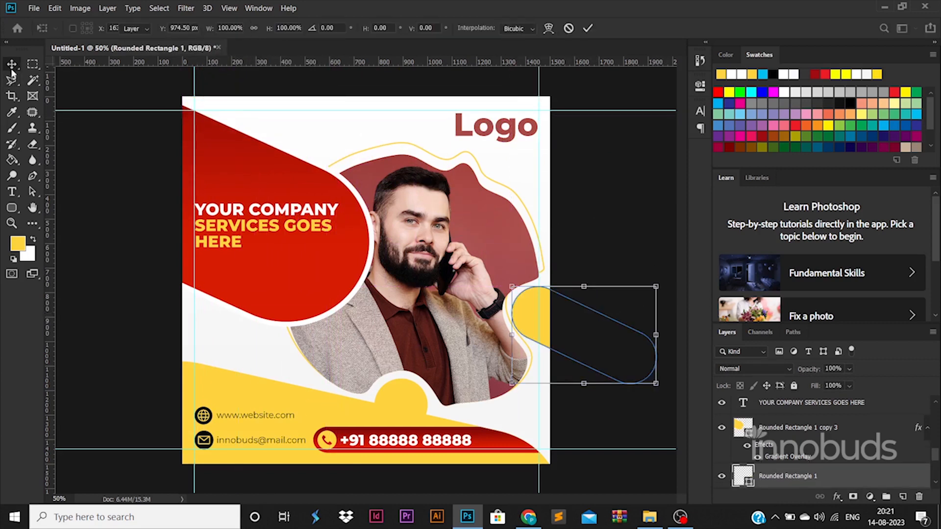
{"action": "key", "text": "Return"}
{"action": "mouse_move", "coordinate": [431, 153]}
{"action": "left_mouse_down"}
{"action": "mouse_move", "coordinate": [415, 163]}
{"action": "mouse_move", "coordinate": [430, 156]}
{"action": "left_mouse_up"}
Copy a yellow strip behind the red shape, shrinking and tilting it into a slanted accent band
{"action": "left_click_drag", "start_coordinate": [554, 294], "coordinate": [264, 273]}
{"action": "left_click_drag", "start_coordinate": [327, 250], "coordinate": [289, 287]}
{"action": "left_click_drag", "start_coordinate": [266, 333], "coordinate": [335, 322]}
{"action": "left_click_drag", "start_coordinate": [263, 323], "coordinate": [234, 306]}
{"action": "left_click_drag", "start_coordinate": [299, 310], "coordinate": [297, 318]}
{"action": "left_click_drag", "start_coordinate": [244, 294], "coordinate": [244, 300]}
{"action": "key", "text": "Return"}
{"action": "left_click", "coordinate": [104, 185]}
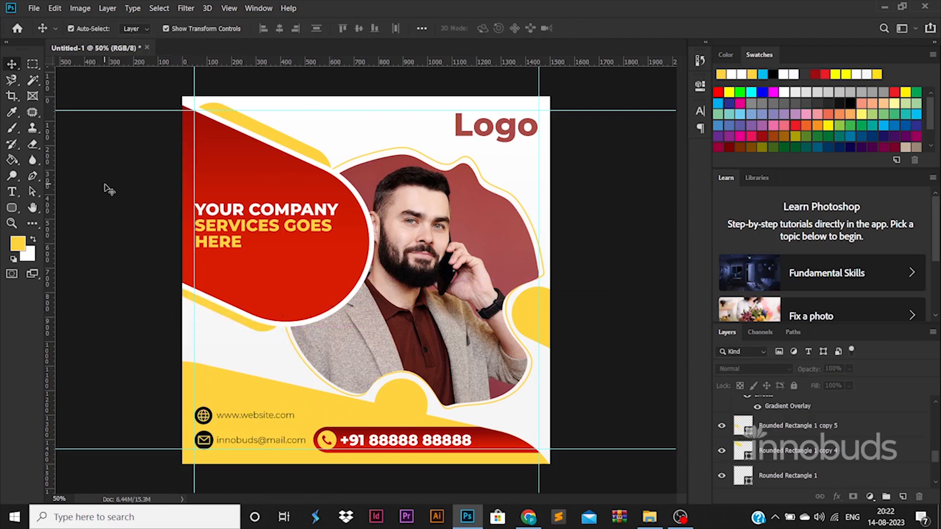
Break the headline into YOUR / COMPANY / SERVICES / GOES HERE and scale it up
{"action": "double_click", "coordinate": [245, 211]}
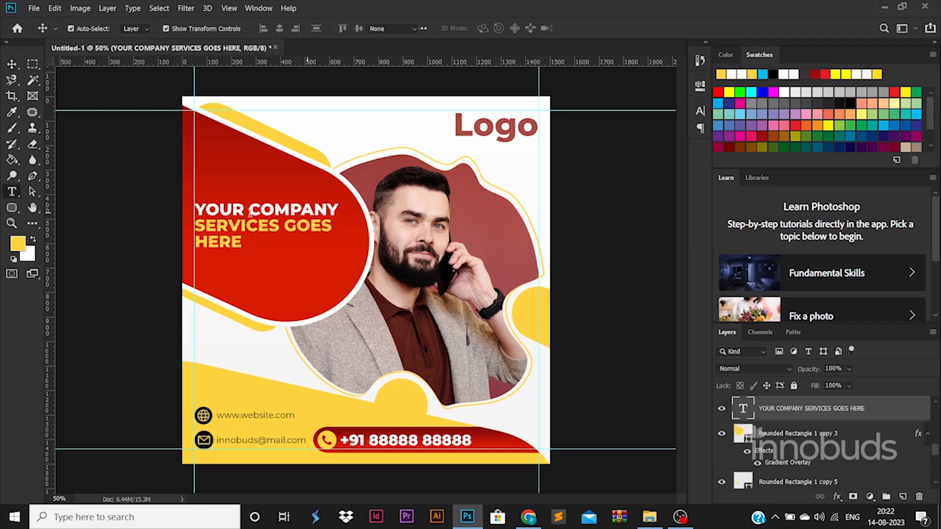
{"action": "key", "text": "Return"}
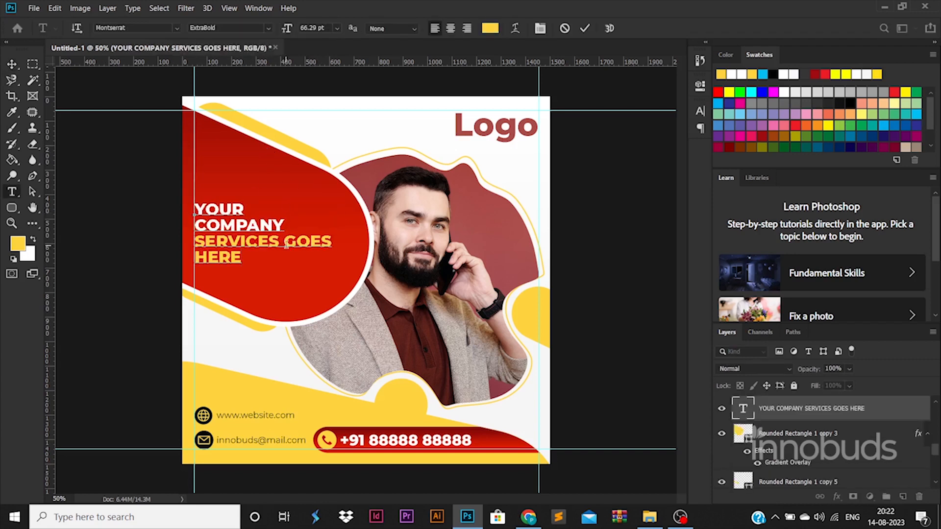
{"action": "key", "text": "Return"}
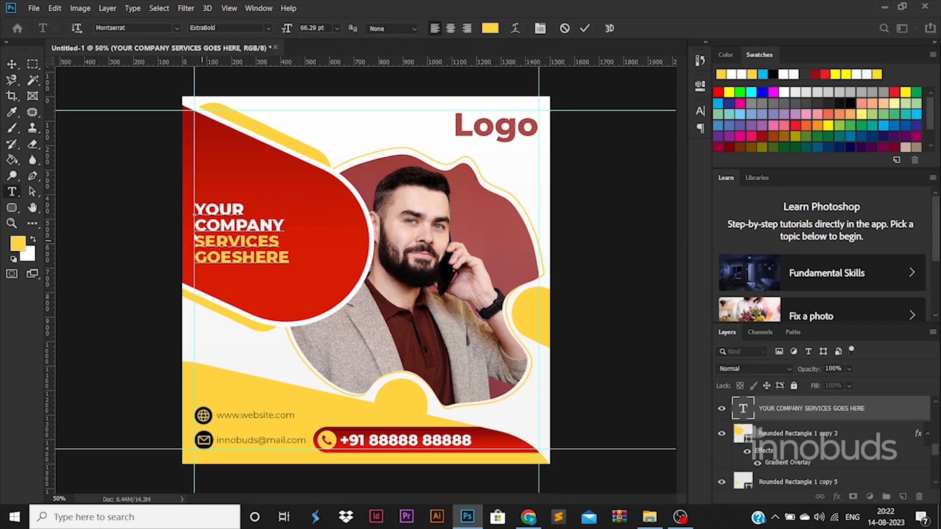
{"action": "key", "text": "alt+space"}
{"action": "left_click", "coordinate": [242, 253]}
{"action": "left_click", "coordinate": [11, 64]}
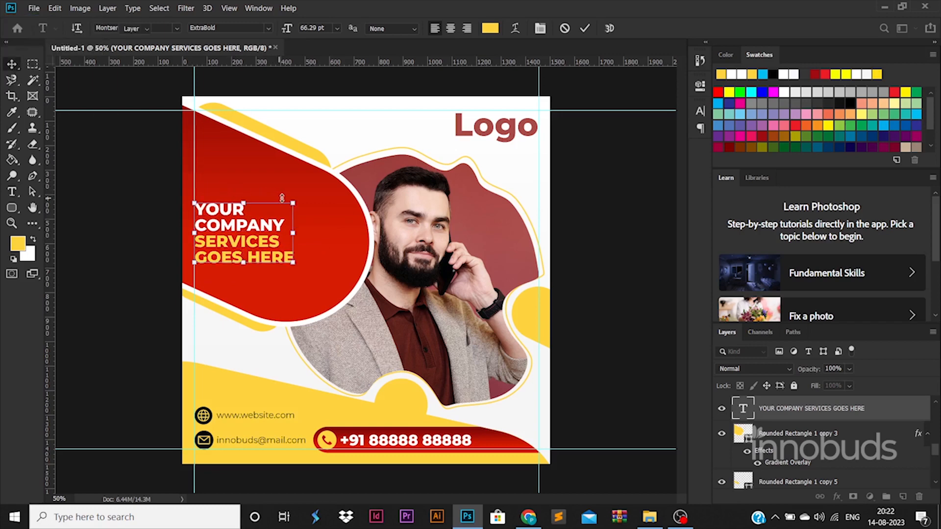
{"action": "left_click_drag", "start_coordinate": [294, 202], "coordinate": [331, 188]}
{"action": "left_click", "coordinate": [140, 182]}
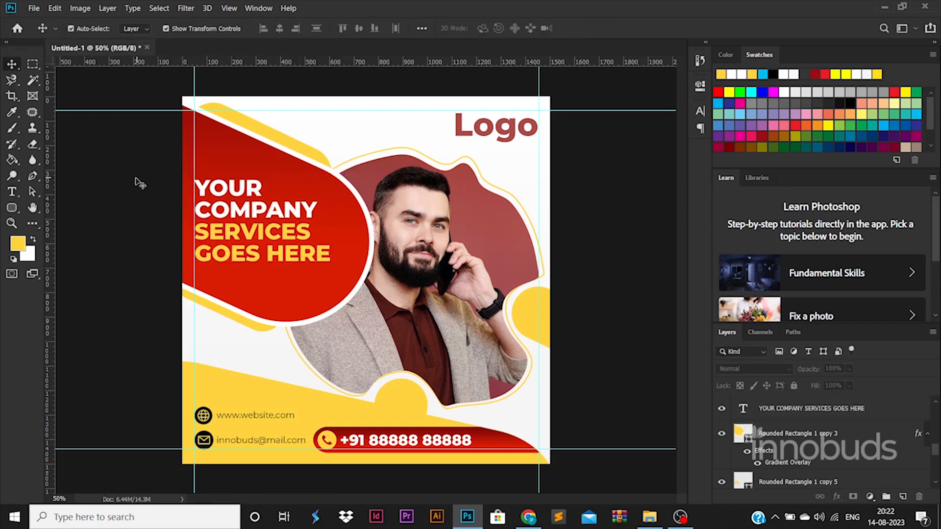
Export the design with Save for Web as poster.jpg into the 76-47 folder
{"action": "key", "text": "ctrl+alt+shift+s"}
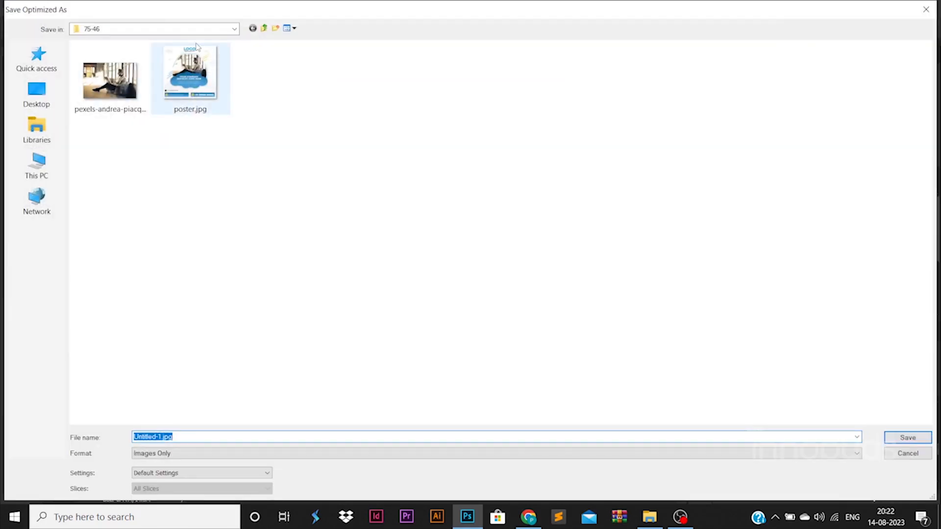
{"action": "left_click", "coordinate": [234, 28]}
{"action": "left_click", "coordinate": [180, 208]}
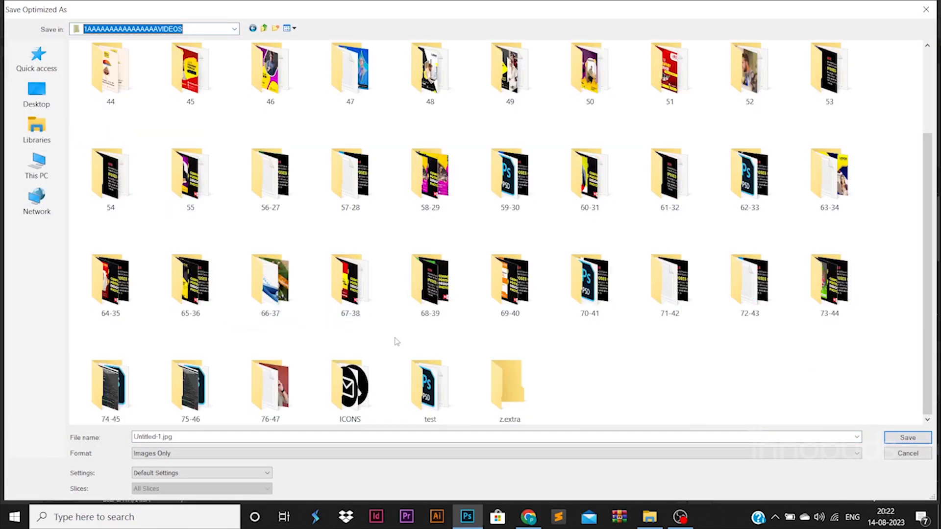
{"action": "double_click", "coordinate": [301, 391]}
{"action": "type", "text": "poster"}
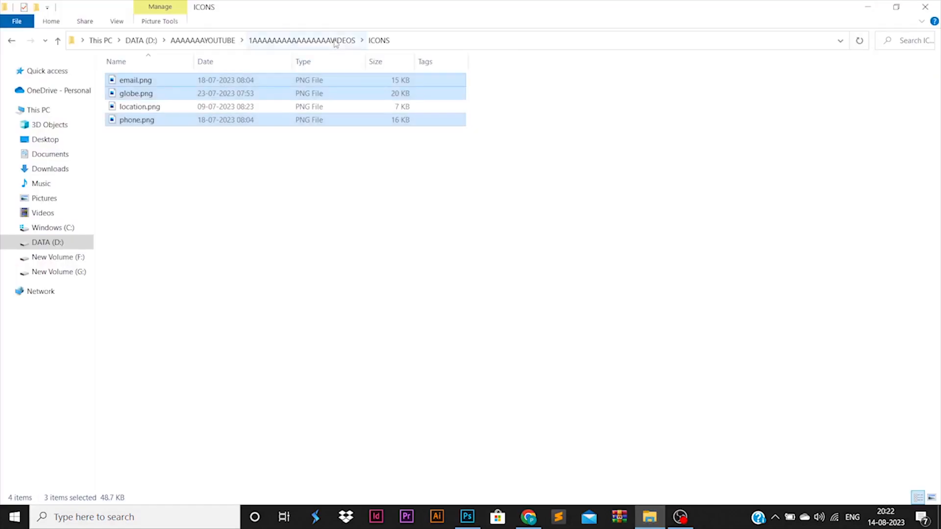
{"action": "left_click", "coordinate": [335, 42]}
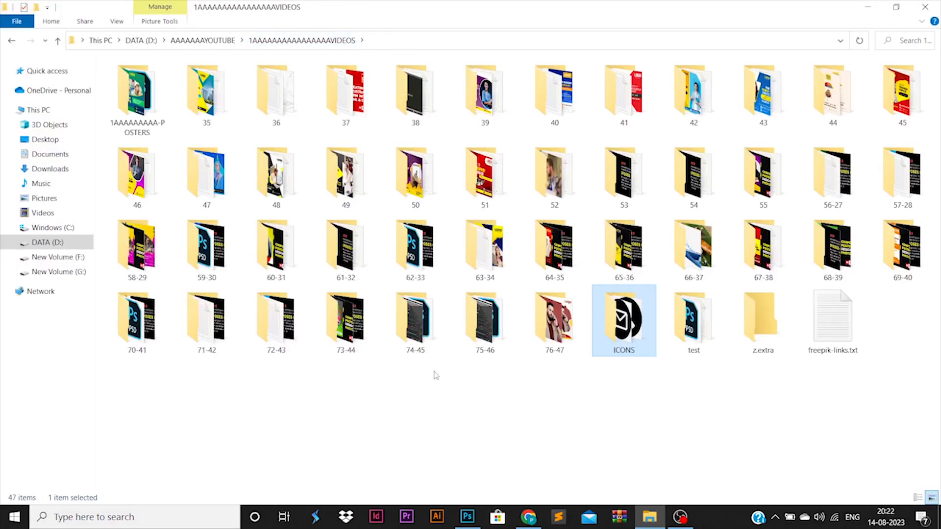
Open poster.jpg from the 76-47 folder to check the export, then close the viewer
{"action": "double_click", "coordinate": [567, 345]}
{"action": "left_click", "coordinate": [277, 93]}
{"action": "right_click", "coordinate": [289, 81]}
{"action": "left_click", "coordinate": [318, 89]}
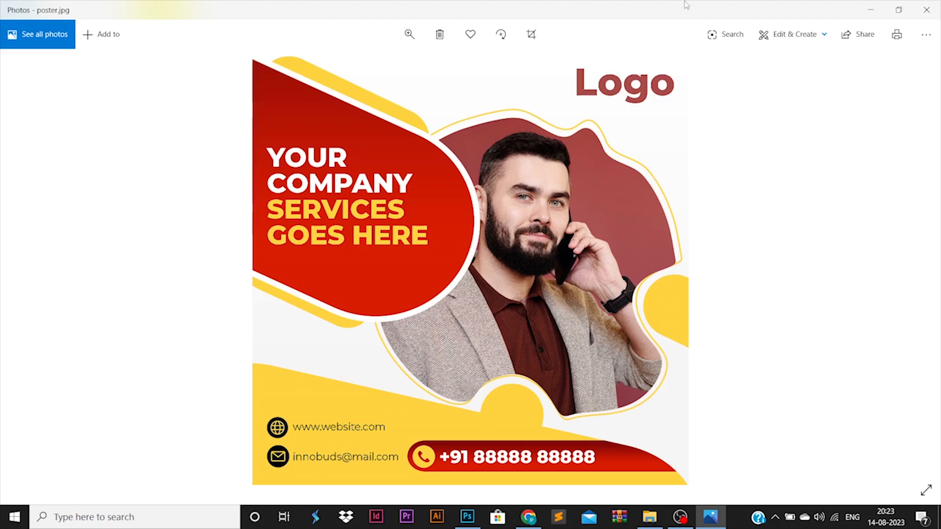
{"action": "left_click", "coordinate": [926, 10]}
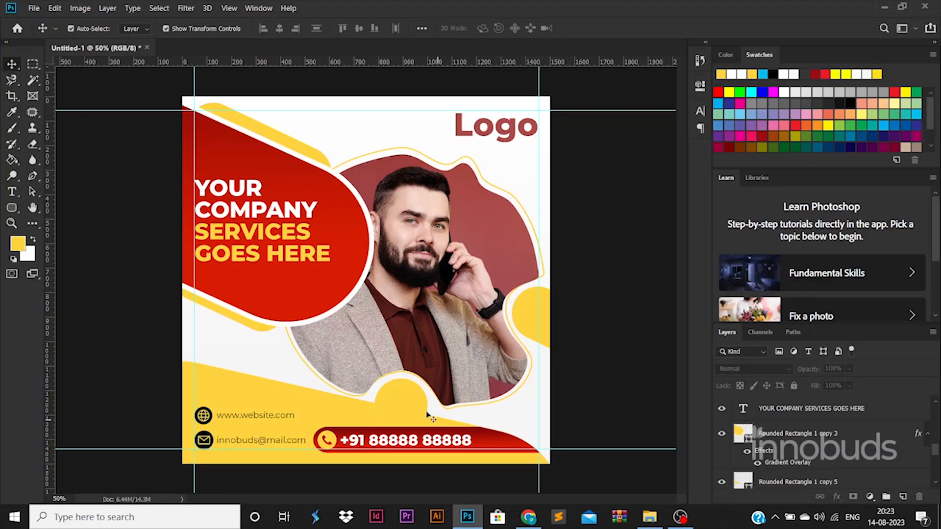
{"action": "scroll", "coordinate": [396, 375], "scroll_direction": "up", "scroll_amount": 3}
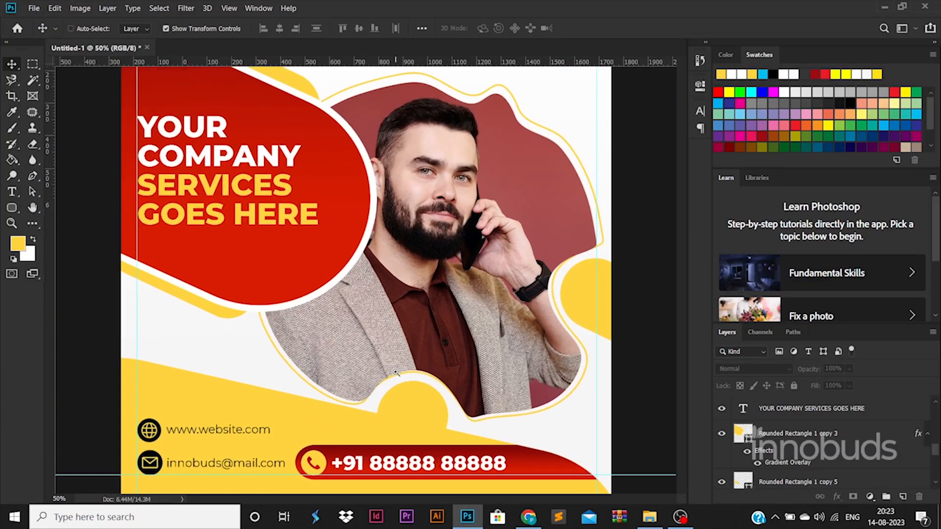
{"action": "scroll", "coordinate": [397, 375], "scroll_direction": "down", "scroll_amount": 3}
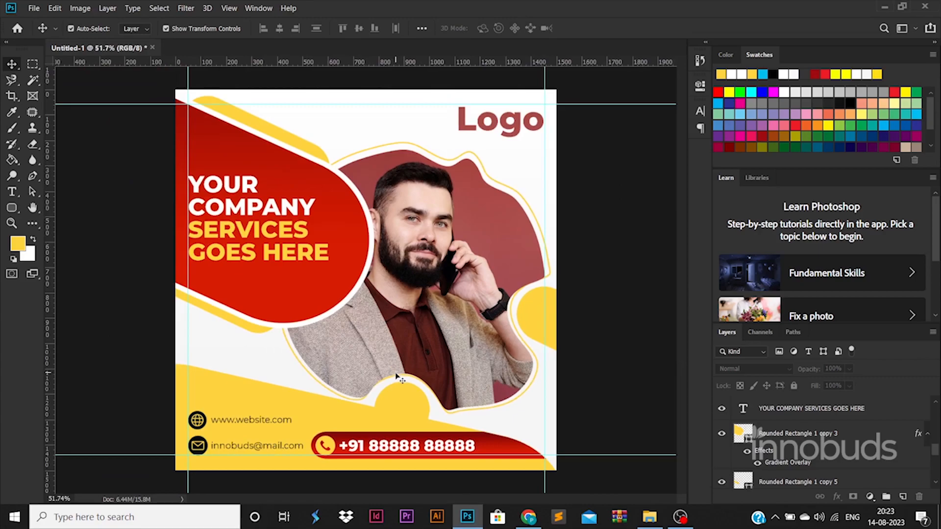